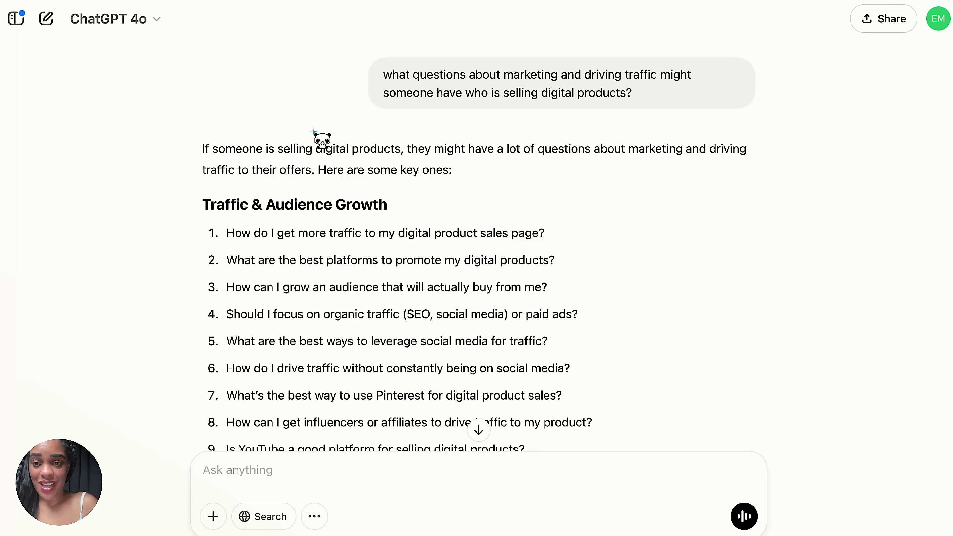
Step: Read through the list of marketing and traffic questions that digital product sellers might have
scroll(270, 180, down, 15)
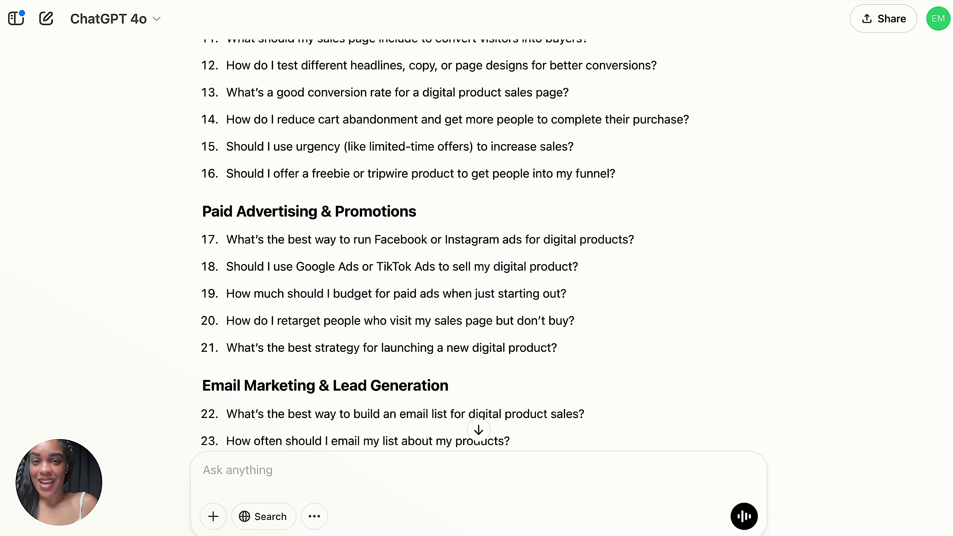
scroll(445, 243, down, 2)
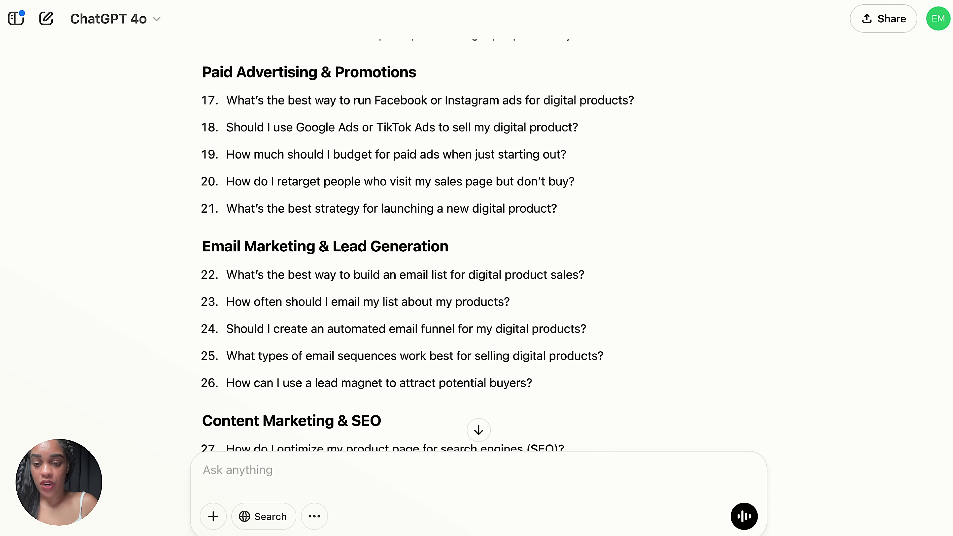
scroll(238, 201, down, 6)
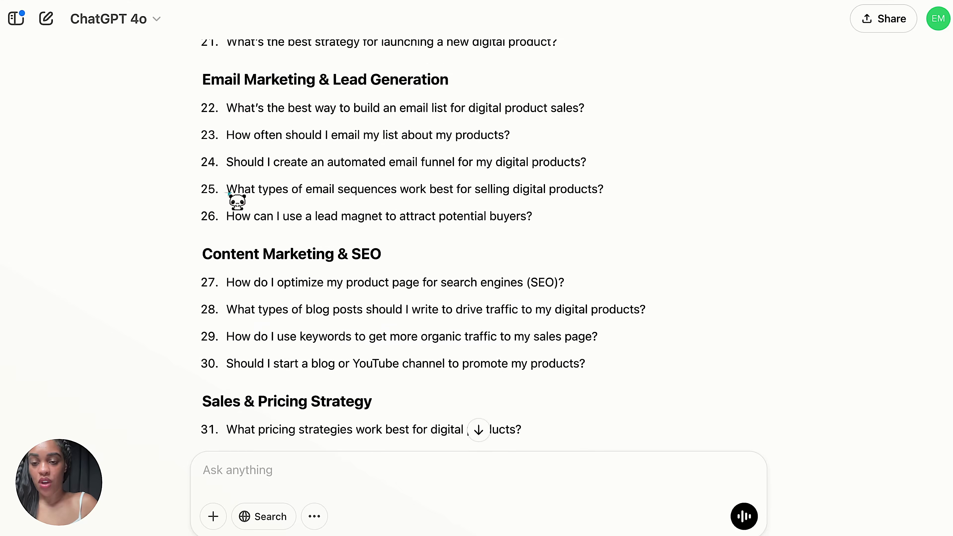
scroll(228, 192, down, 5)
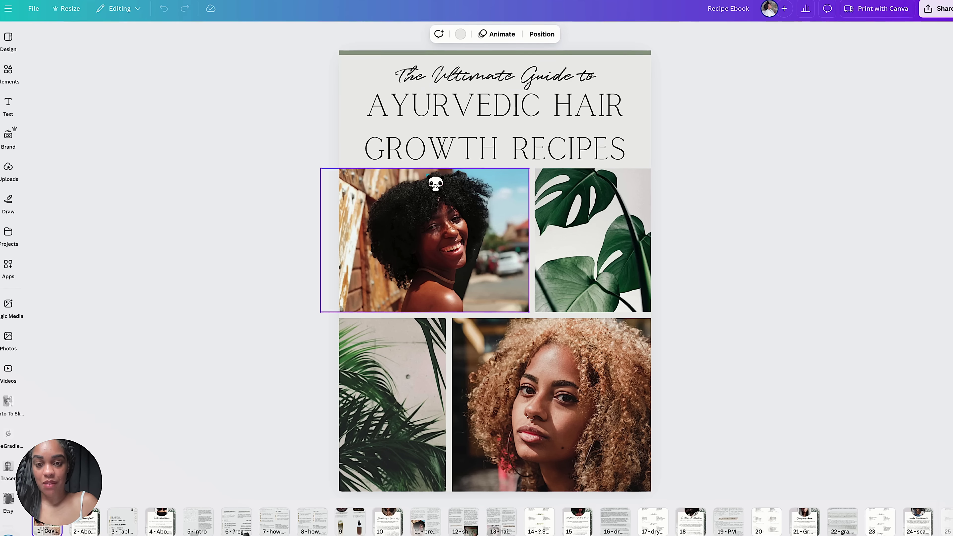
Step: Switch to Canva and look through the opening pages of the Recipe Ebook about Ayurvedic hair growth
scroll(434, 183, down, 10)
scroll(434, 183, down, 10)
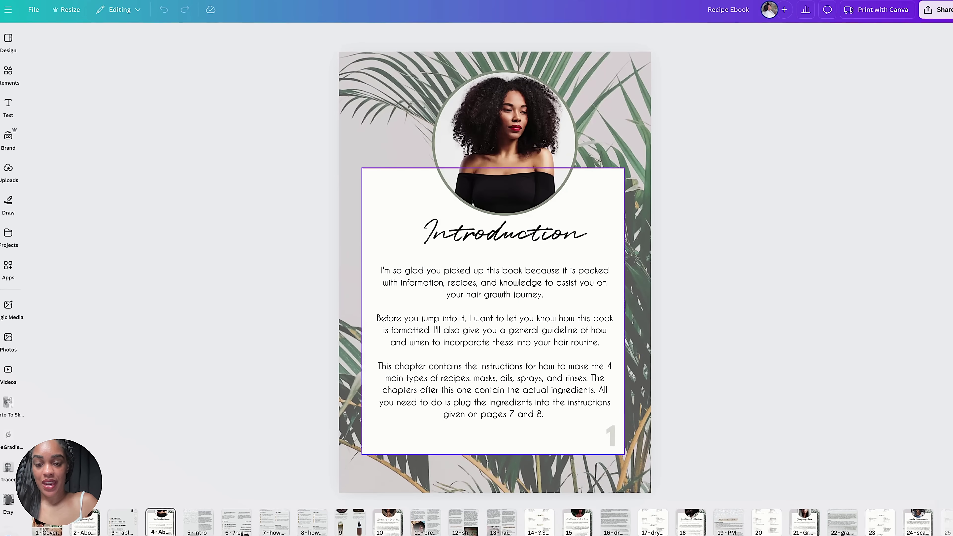
scroll(407, 221, down, 5)
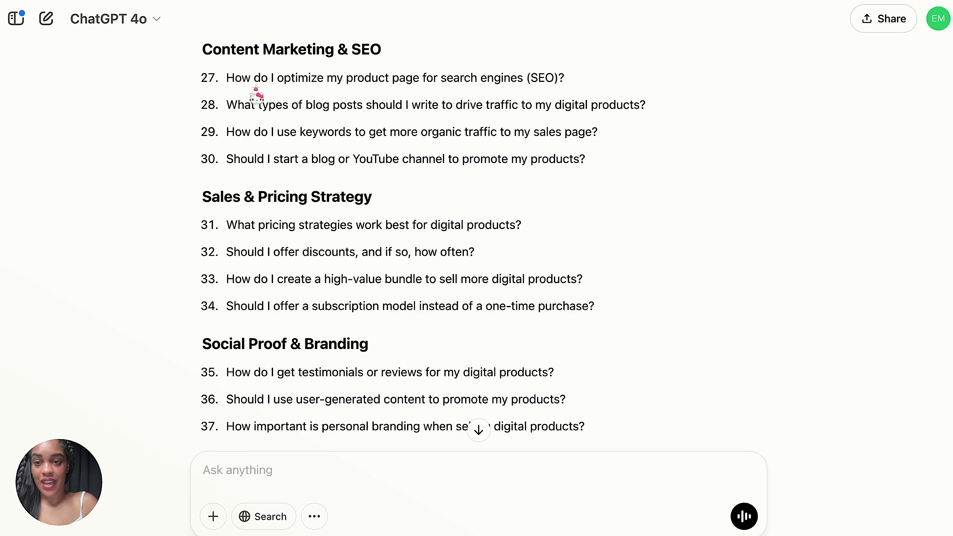
Step: Back in ChatGPT, ask "What are the best platforms to promote my digital products? my product is a hair growth ebook specifically about ayurveda"
scroll(256, 94, up, 7)
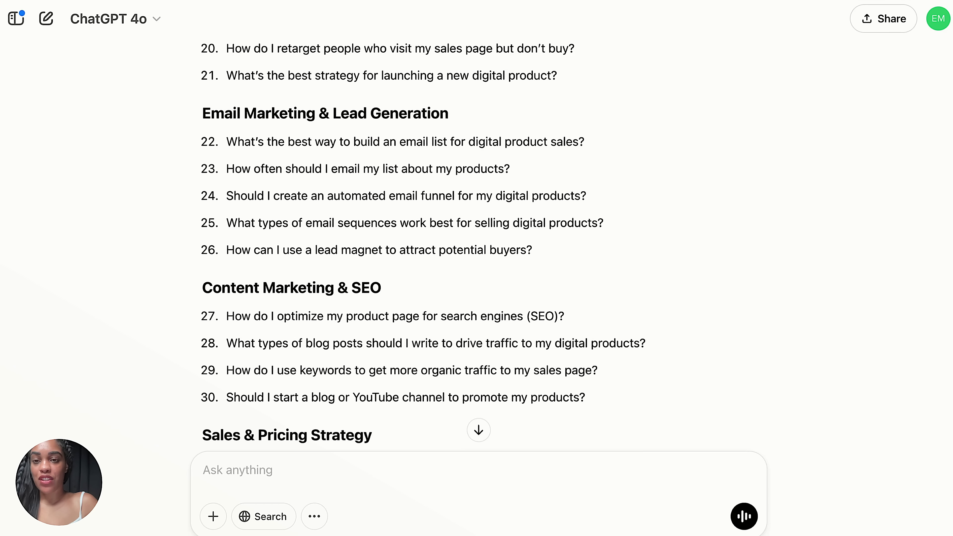
scroll(424, 246, up, 3)
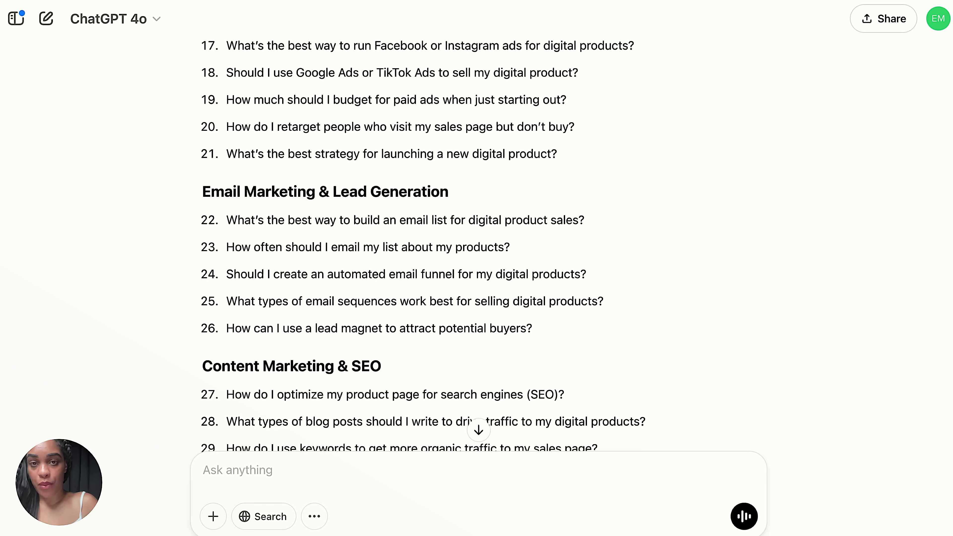
scroll(418, 247, up, 15)
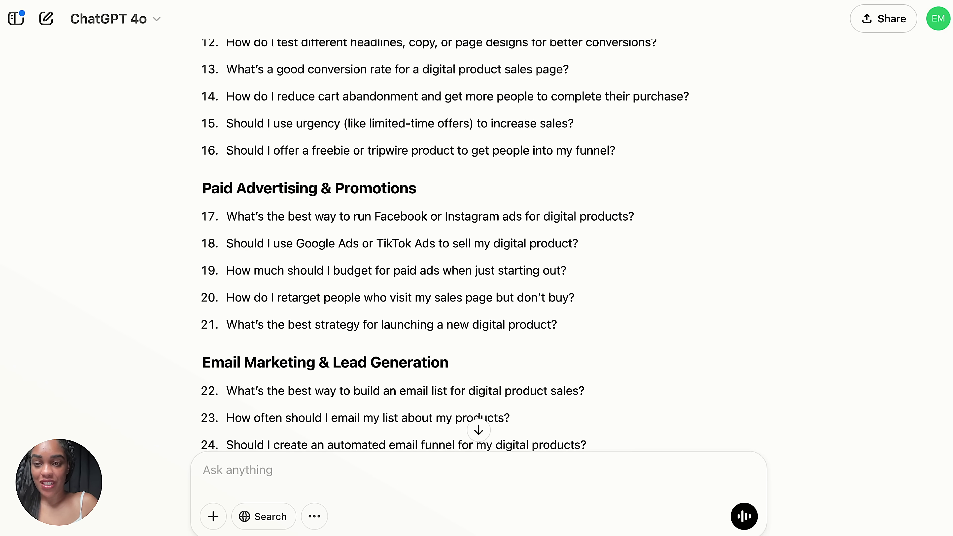
text(What are the best platforms to promote my digital products?)
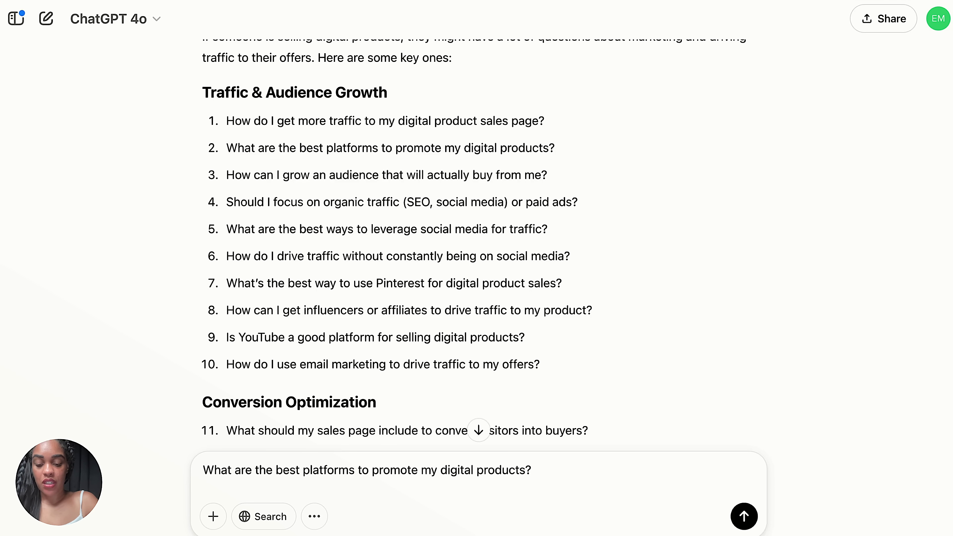
text(my prod)
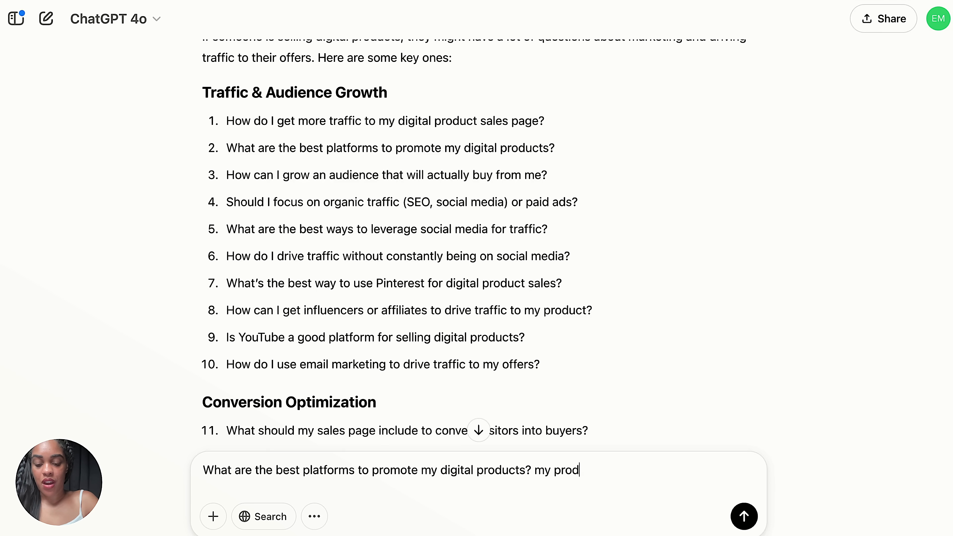
text(uct is a hair gr)
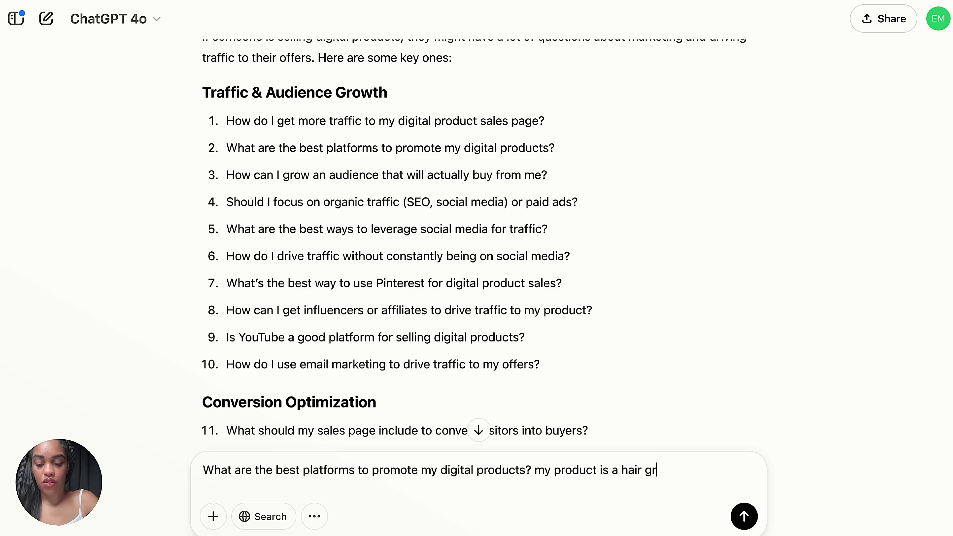
text(owth ebook.)
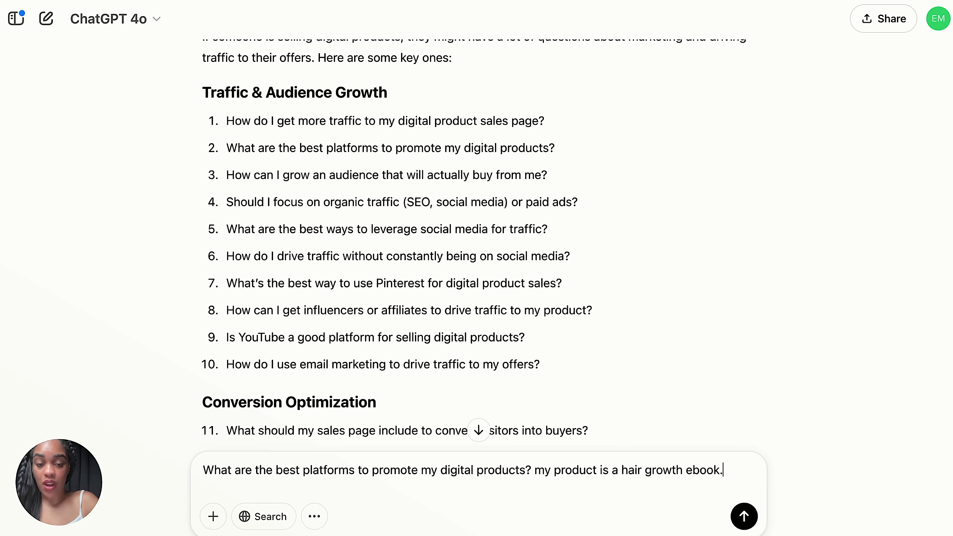
key(BackSpace)
text(spe)
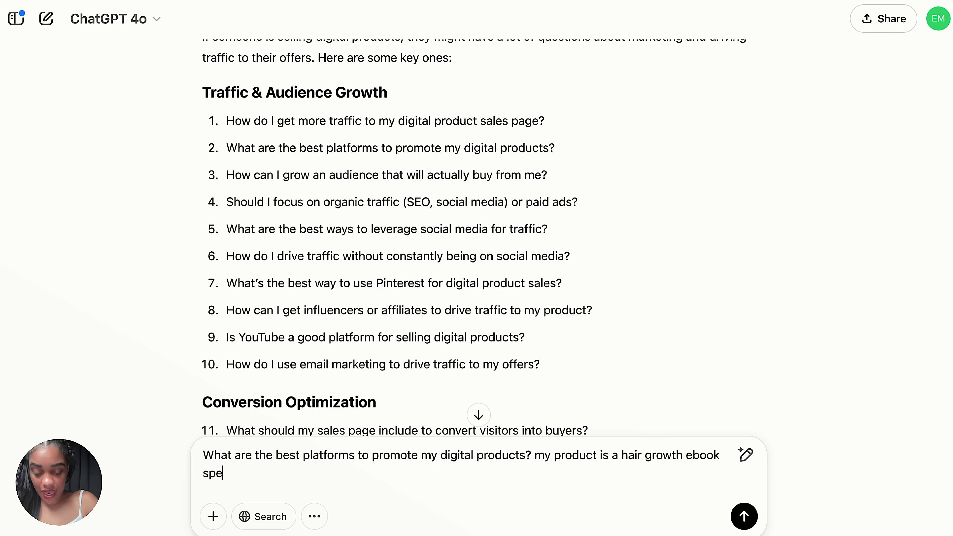
text(cifically)
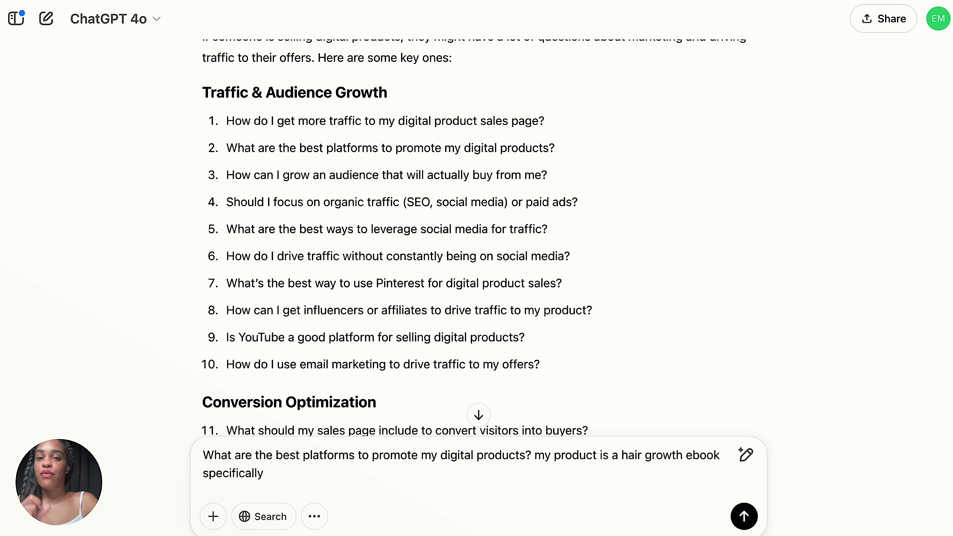
text(about ayurveda)
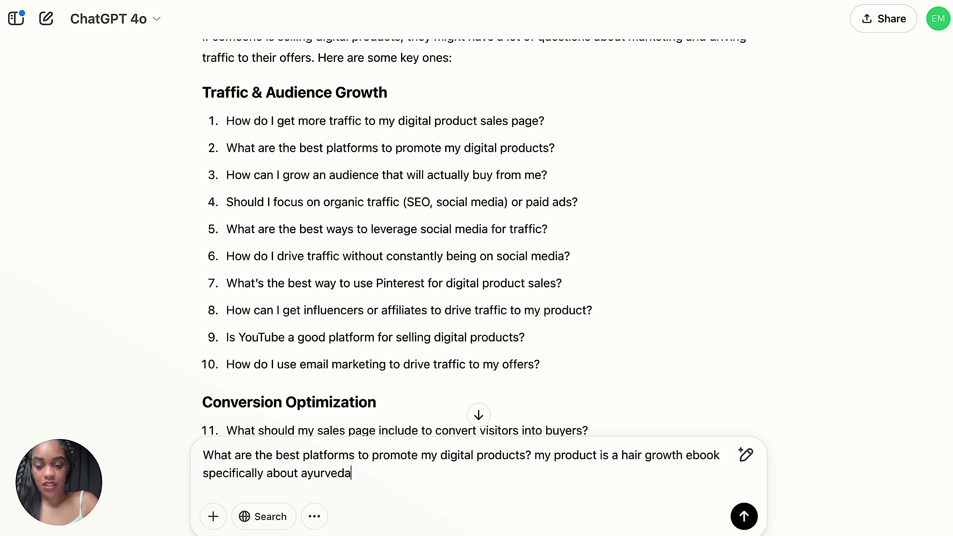
key(Return)
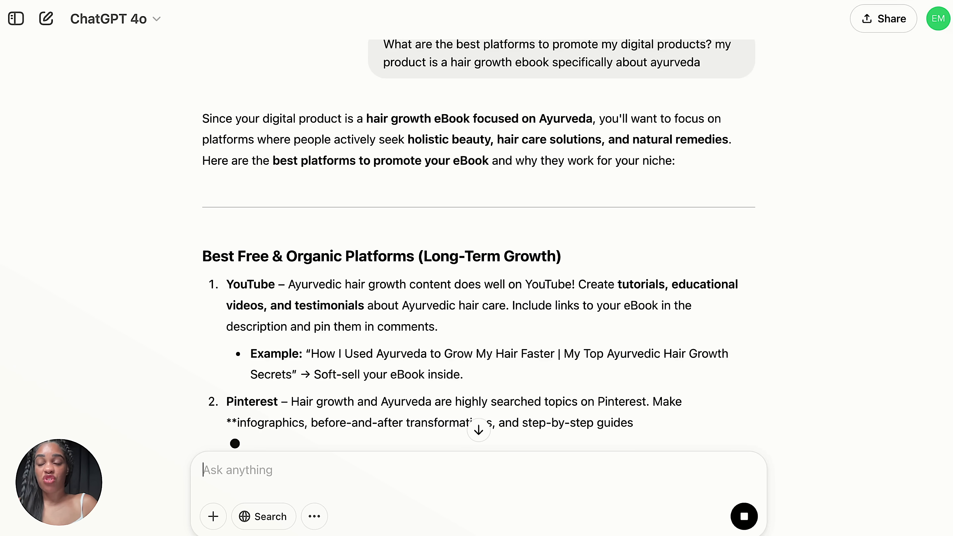
Step: Read the recommended free and paid promotion platforms for the ebook, highlighting the relevant entries along the way
scroll(218, 285, down, 2)
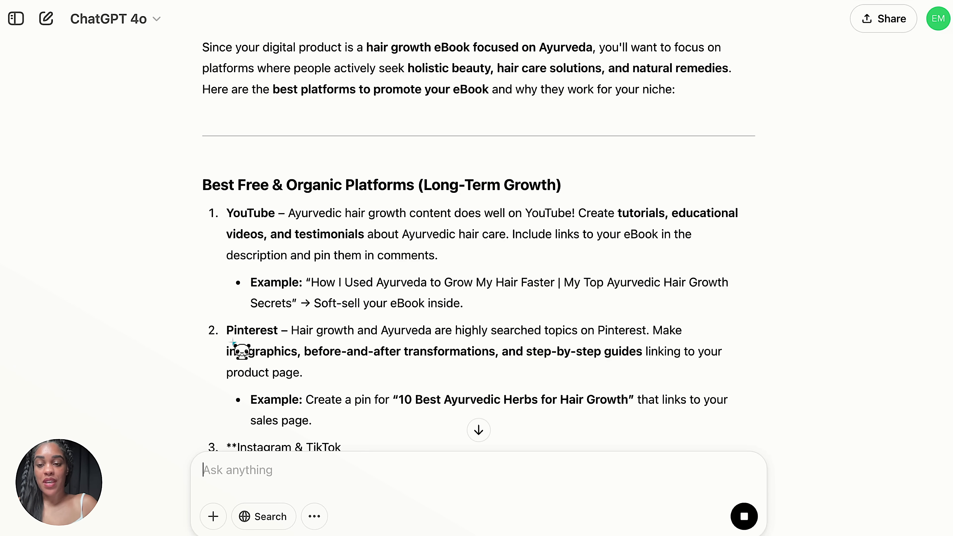
drag(227, 351, 496, 354)
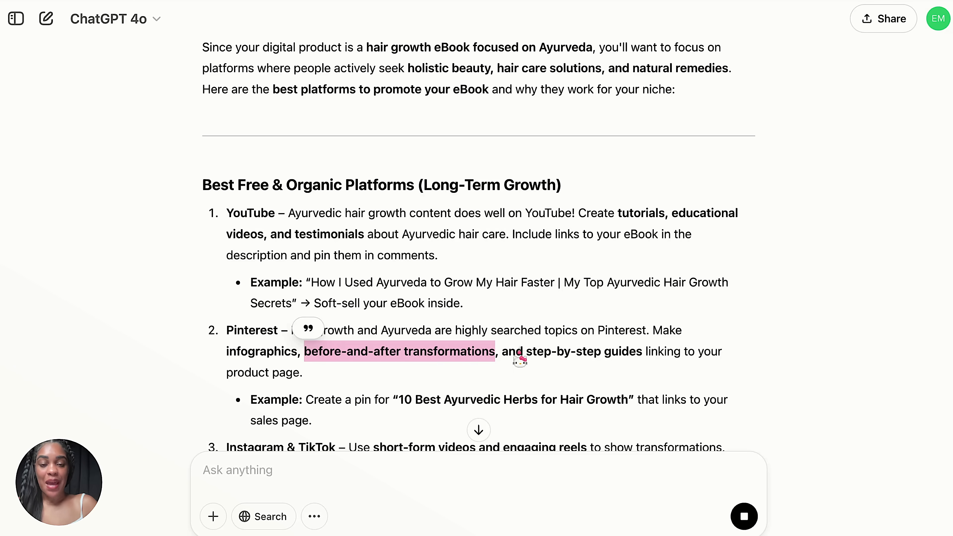
scroll(520, 360, down, 3)
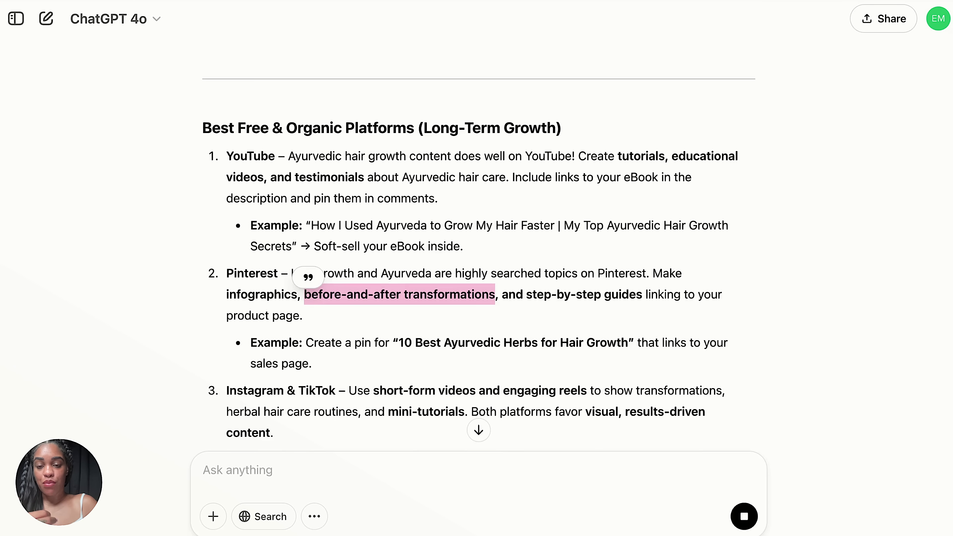
scroll(546, 377, down, 3)
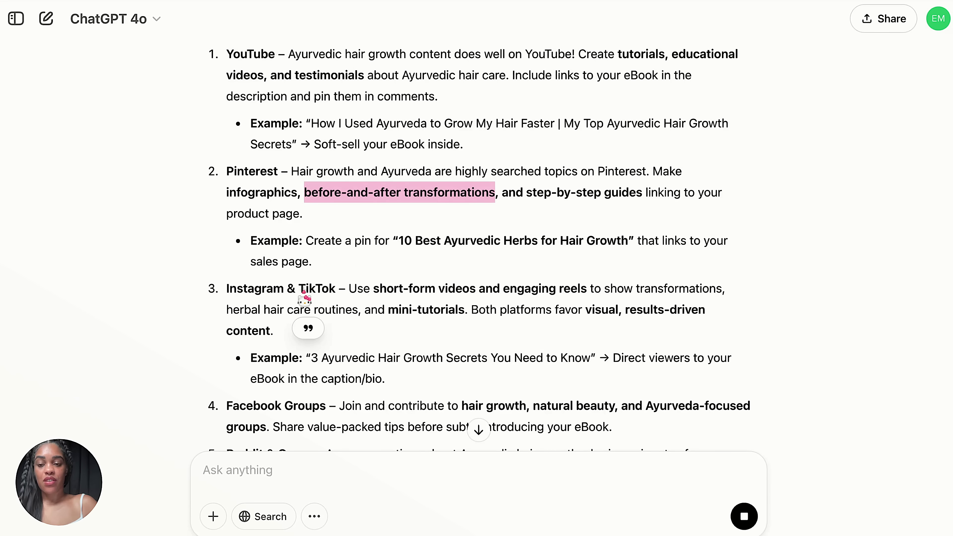
scroll(308, 293, down, 3)
scroll(300, 398, down, 1)
scroll(311, 401, up, 4)
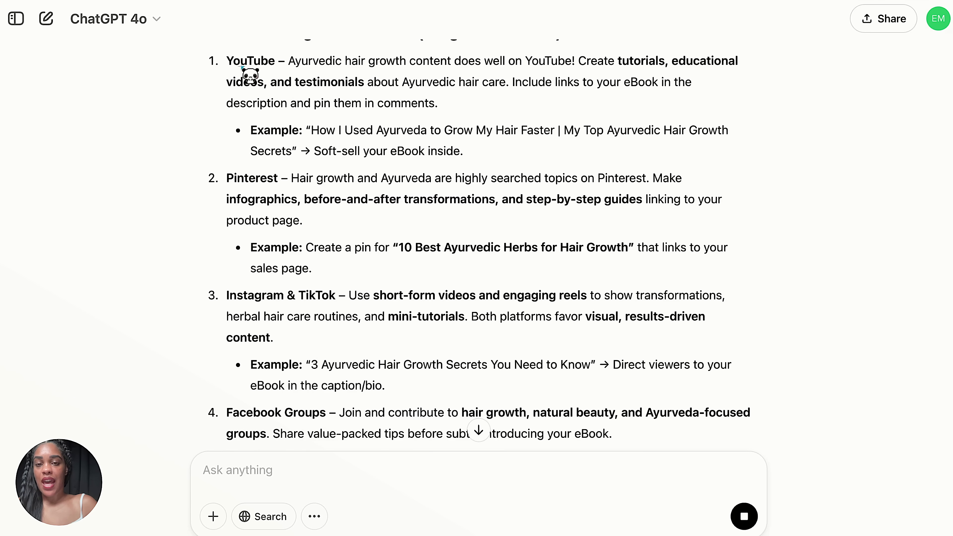
drag(228, 60, 359, 271)
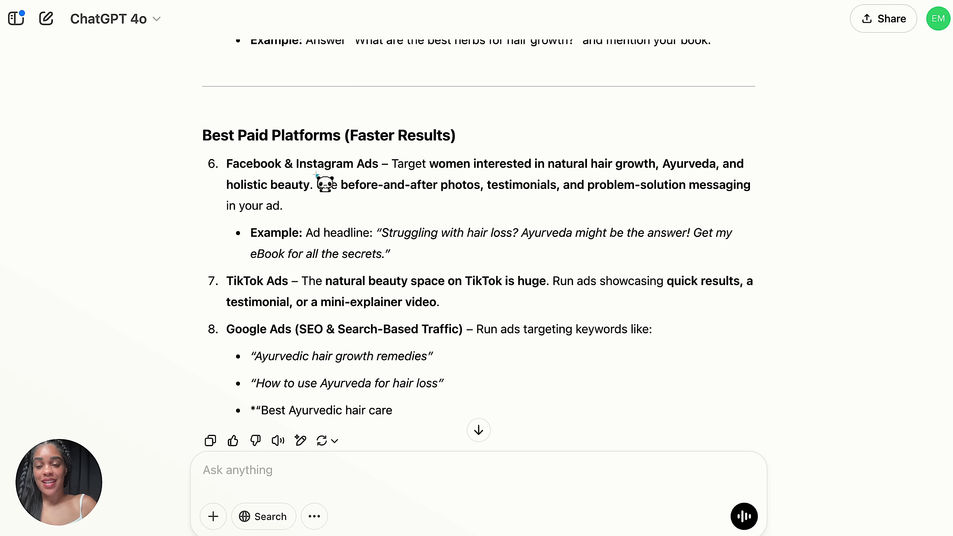
drag(231, 165, 388, 165)
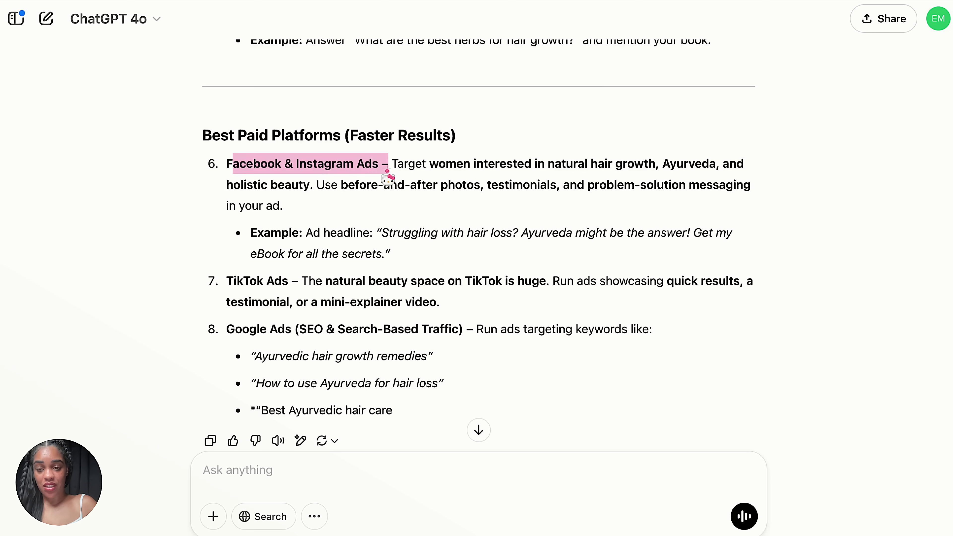
drag(227, 282, 286, 285)
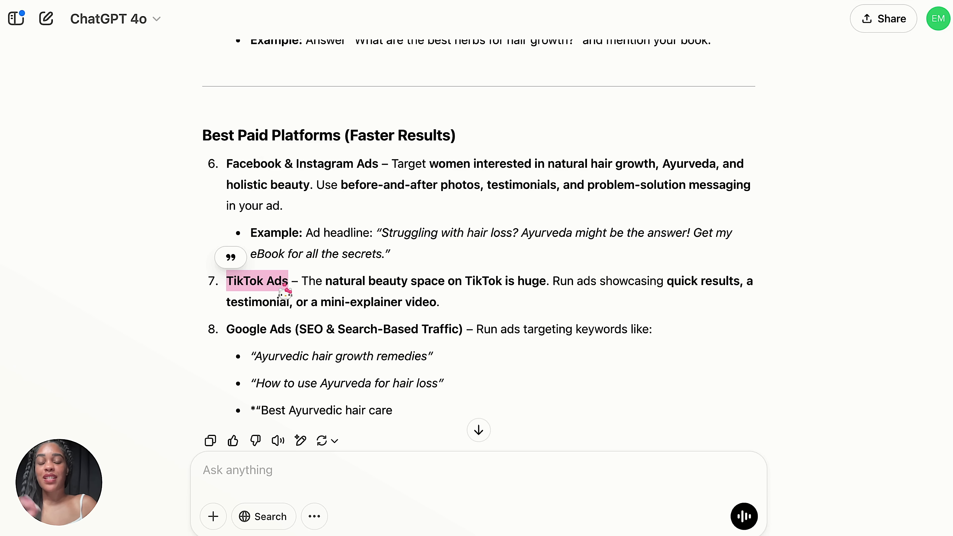
Step: Ask for a 30 day Pinterest and YouTube strategy for a 5k a month goal, covering what to post and how AI can assist a busy girl
scroll(233, 277, up, 15)
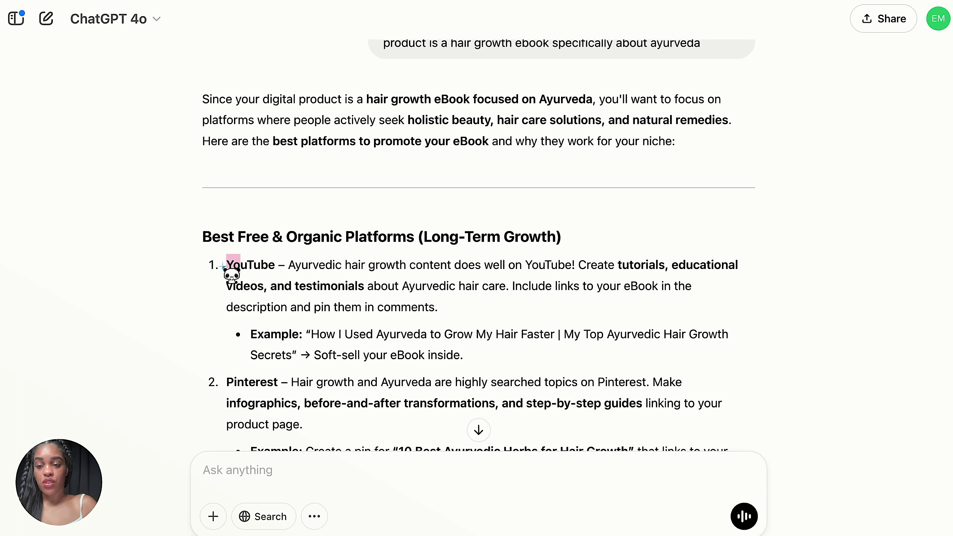
drag(227, 269, 299, 286)
drag(225, 378, 327, 413)
click(335, 423)
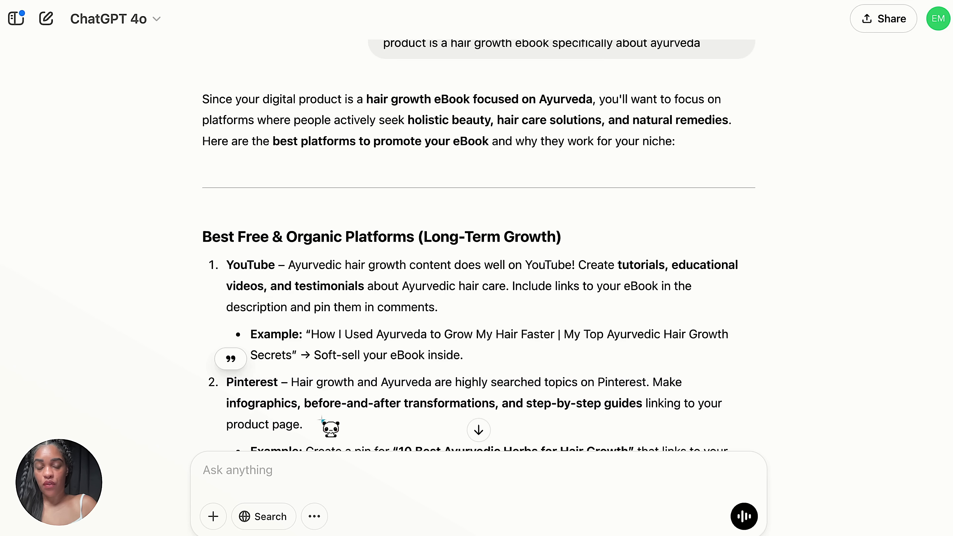
text(i have a goal of 5k a month and im thinking of posting on pinterest and youtube. could u give me a 30 day strategy with what to post as well as how to use ai to help assist me bc im a busy girl)
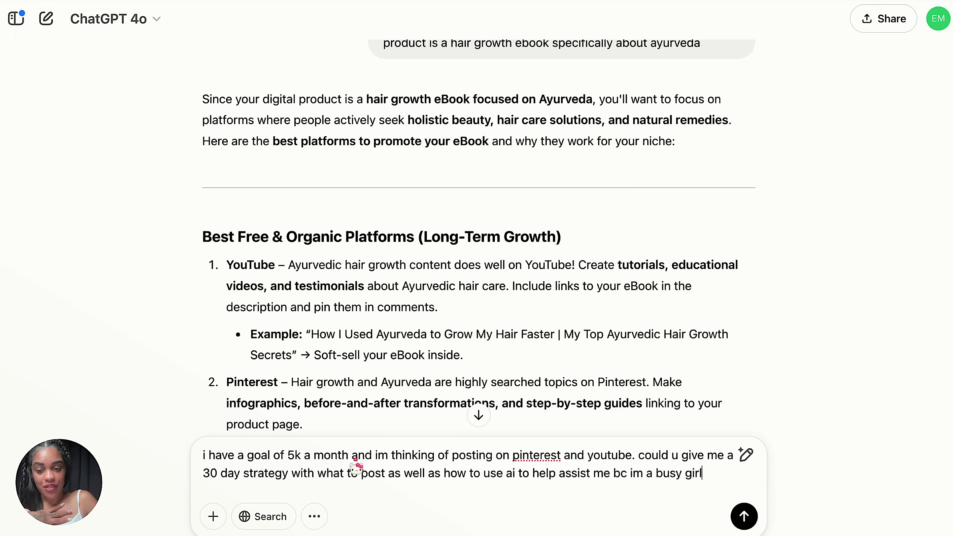
key(Return)
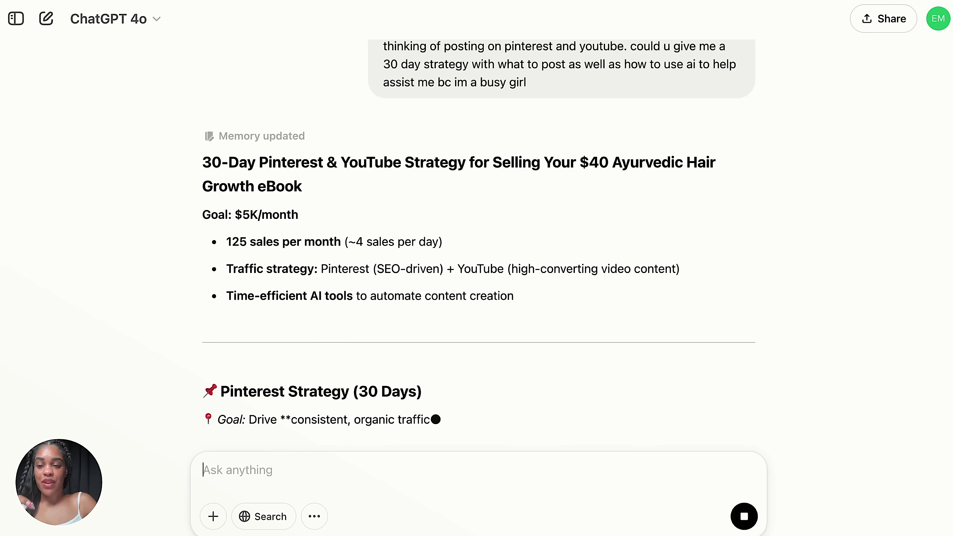
Step: Read the goal summary of the 30-day strategy, highlighting the monthly sales target and the traffic strategy
scroll(199, 267, down, 3)
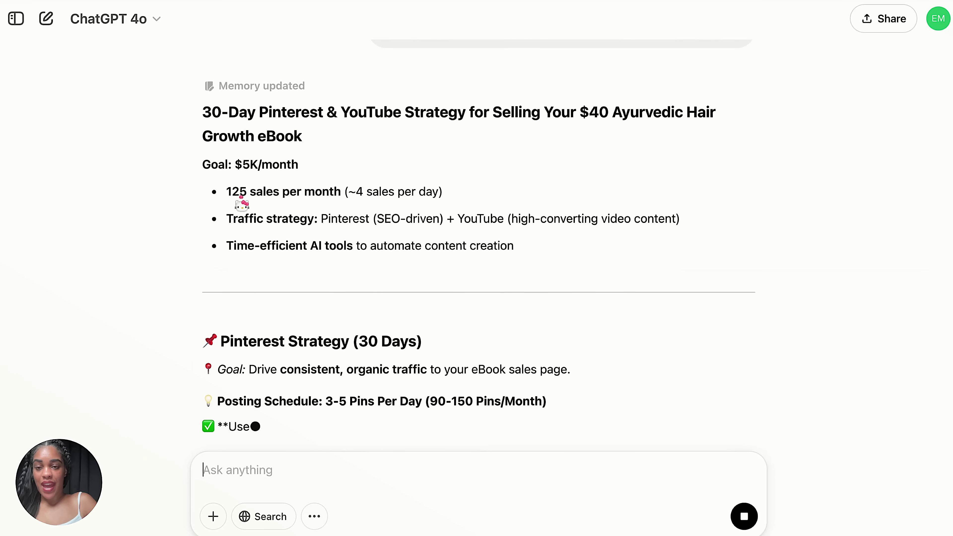
drag(231, 196, 355, 192)
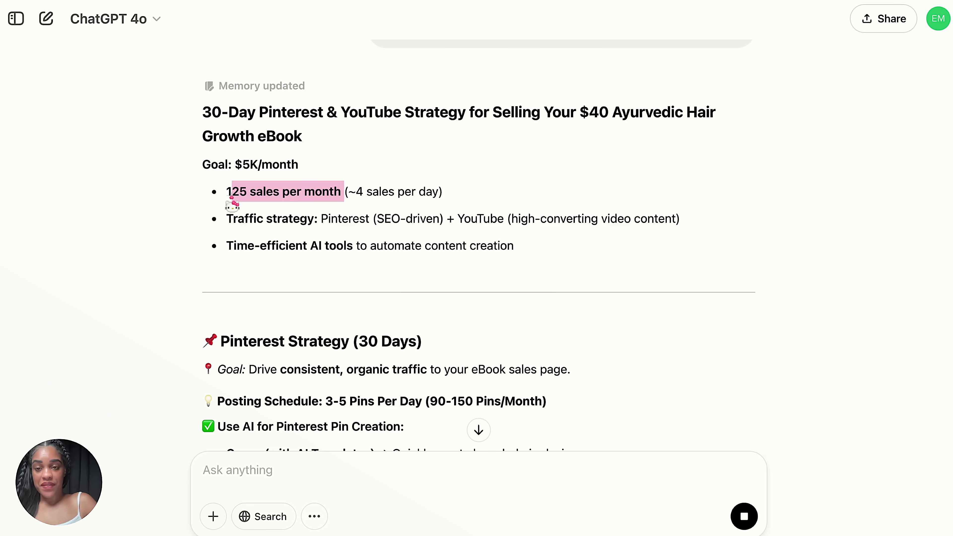
click(366, 193)
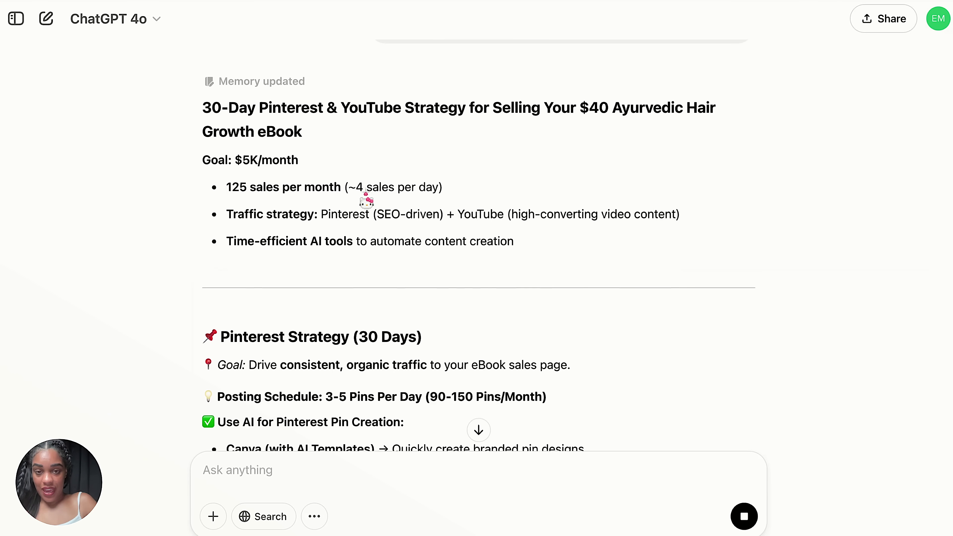
scroll(362, 203, down, 2)
triple_click(227, 134)
drag(227, 135, 548, 134)
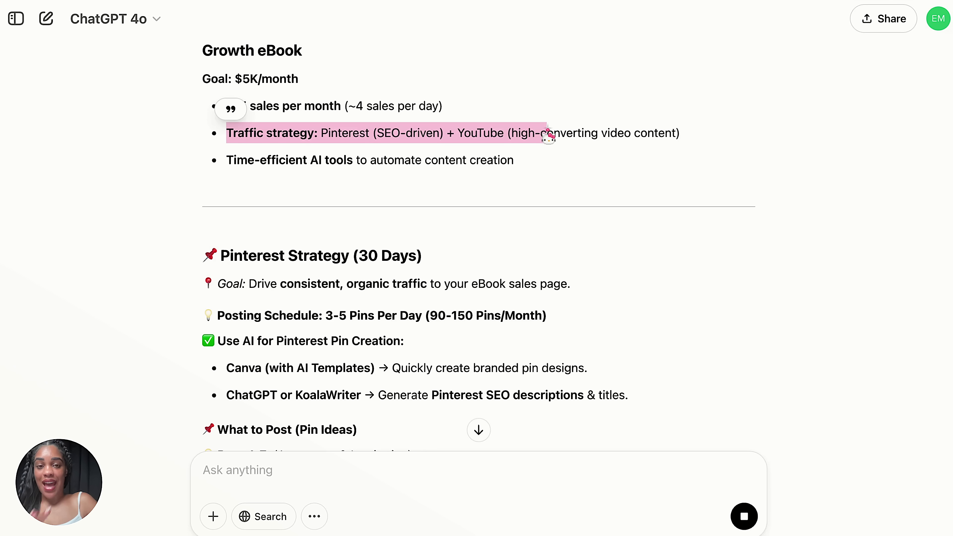
scroll(390, 206, down, 1)
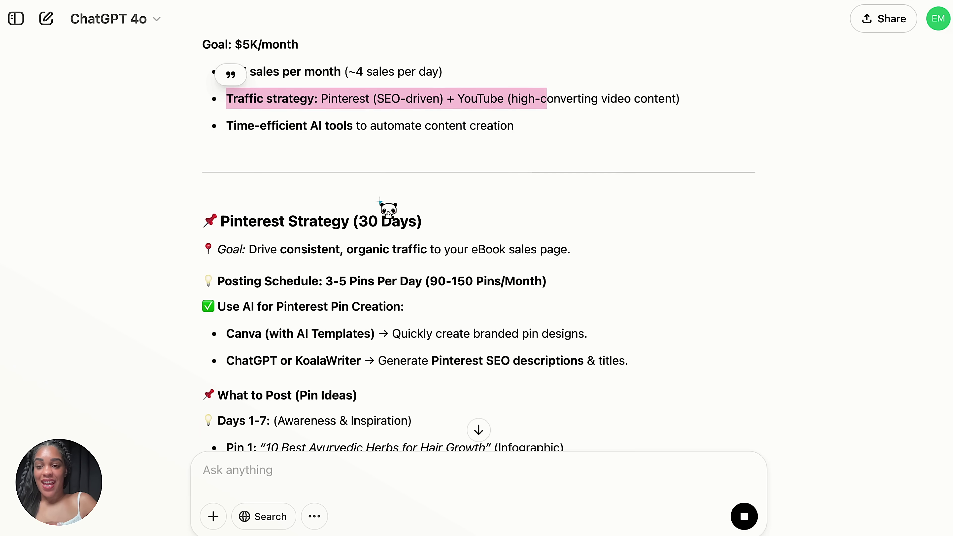
Step: Read the Pinterest strategy's posting schedule and pin ideas, highlighting individual pin titles along the way
scroll(383, 203, down, 2)
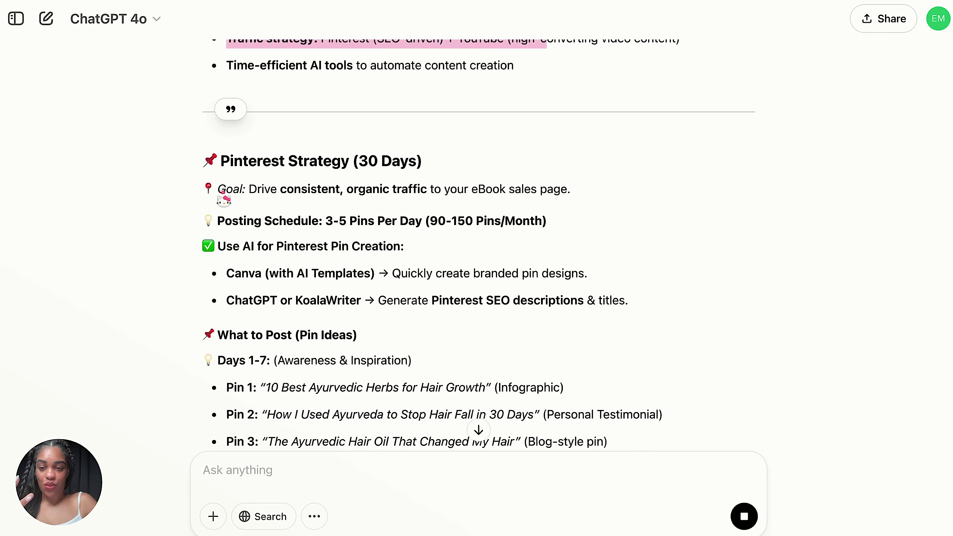
scroll(224, 194, down, 2)
scroll(207, 230, down, 2)
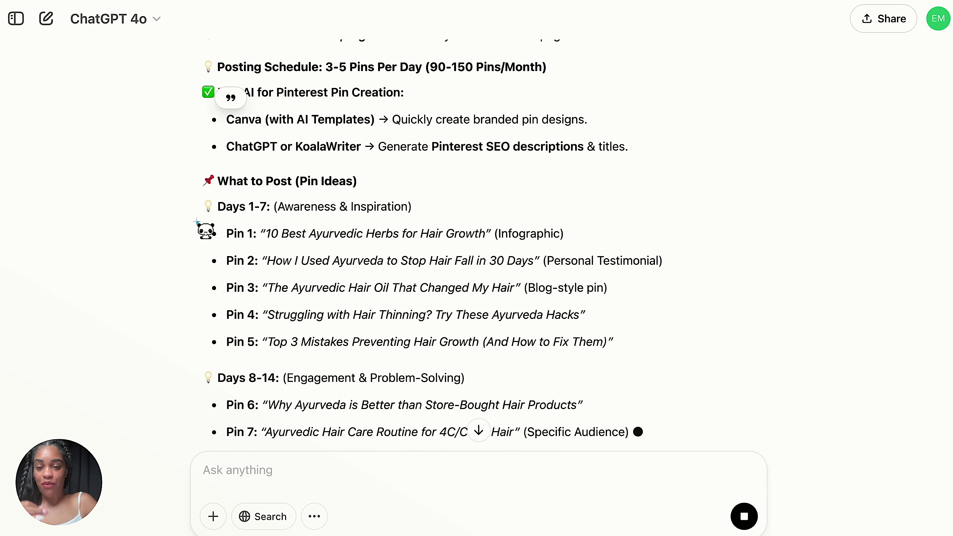
drag(266, 230, 478, 230)
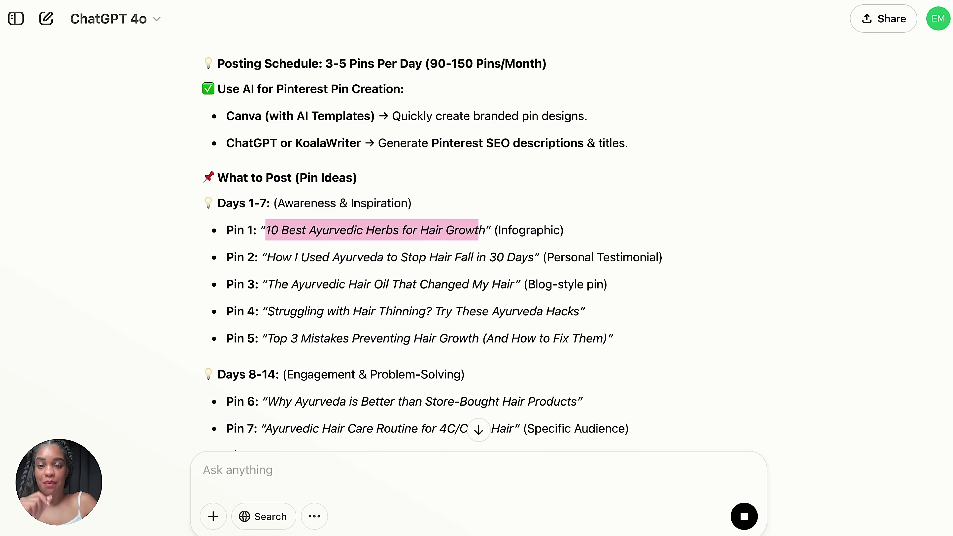
drag(276, 257, 578, 258)
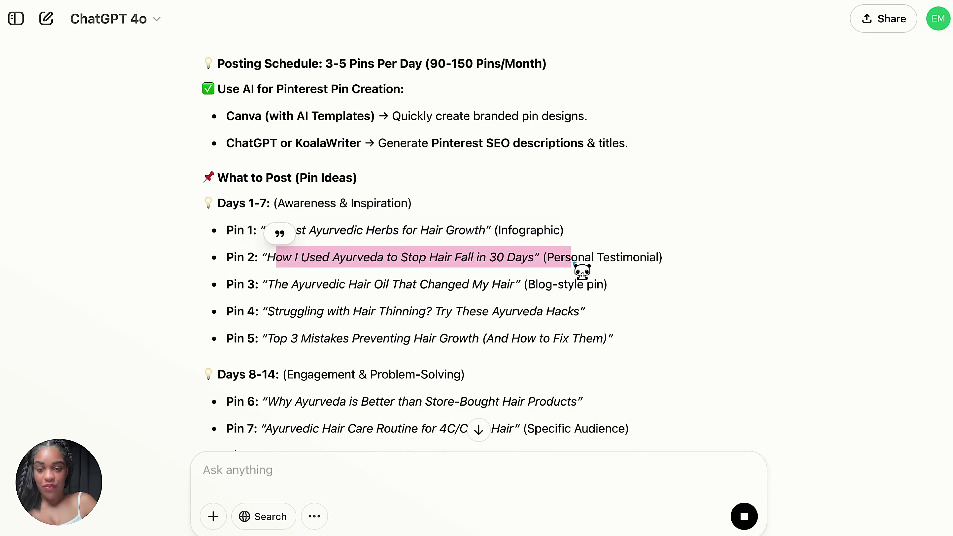
scroll(574, 266, down, 3)
click(278, 244)
drag(246, 232, 569, 232)
scroll(366, 252, down, 2)
Step: Review the YouTube strategy's video ideas for the month, highlighting the Days 1-7 topics
scroll(374, 260, down, 15)
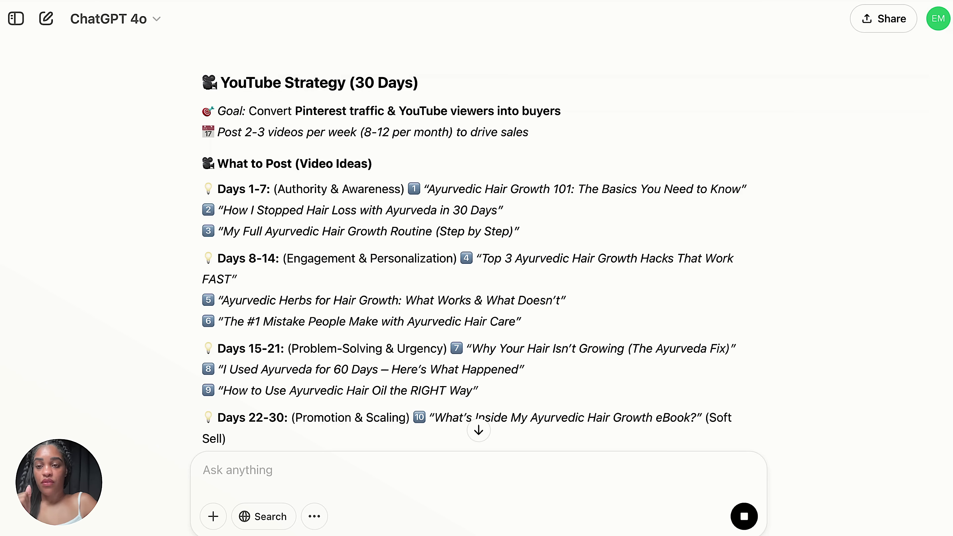
drag(221, 189, 544, 241)
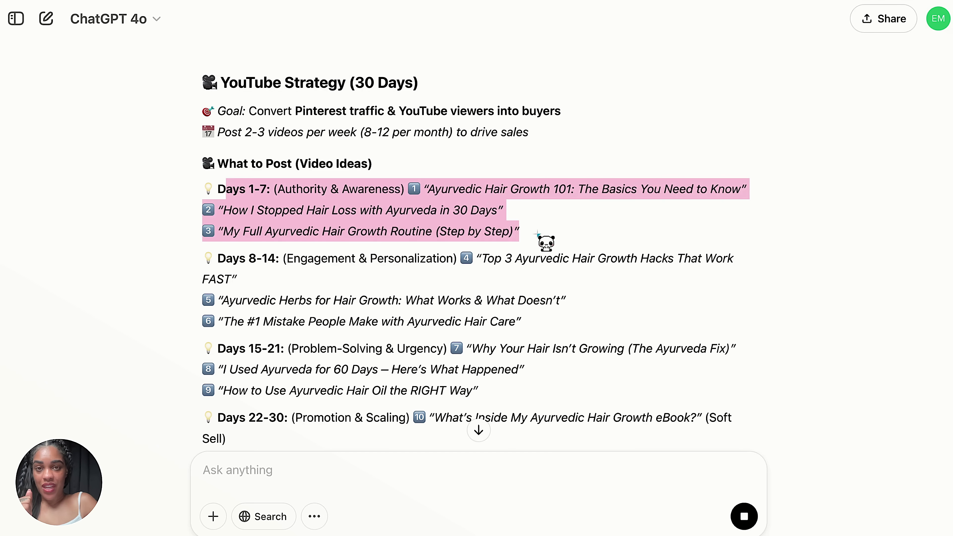
click(401, 221)
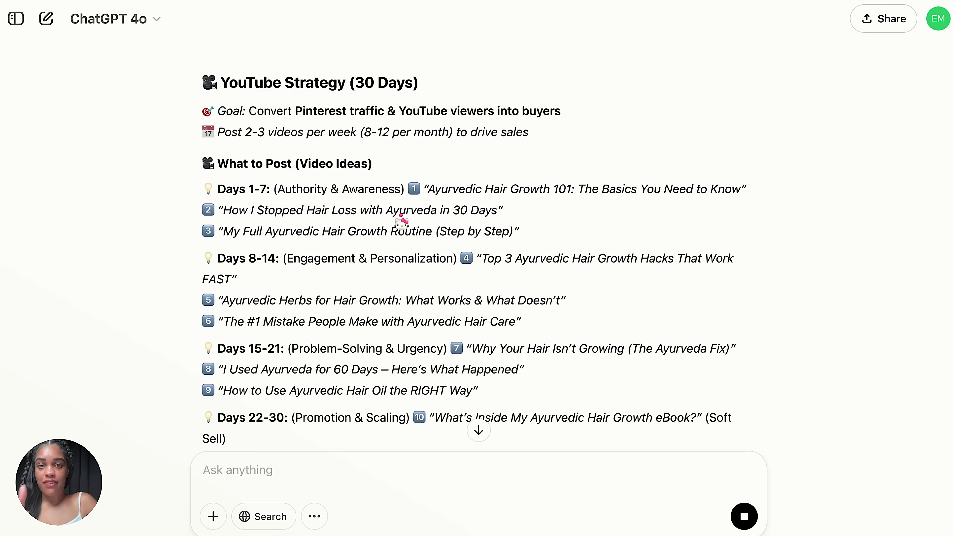
scroll(474, 259, down, 3)
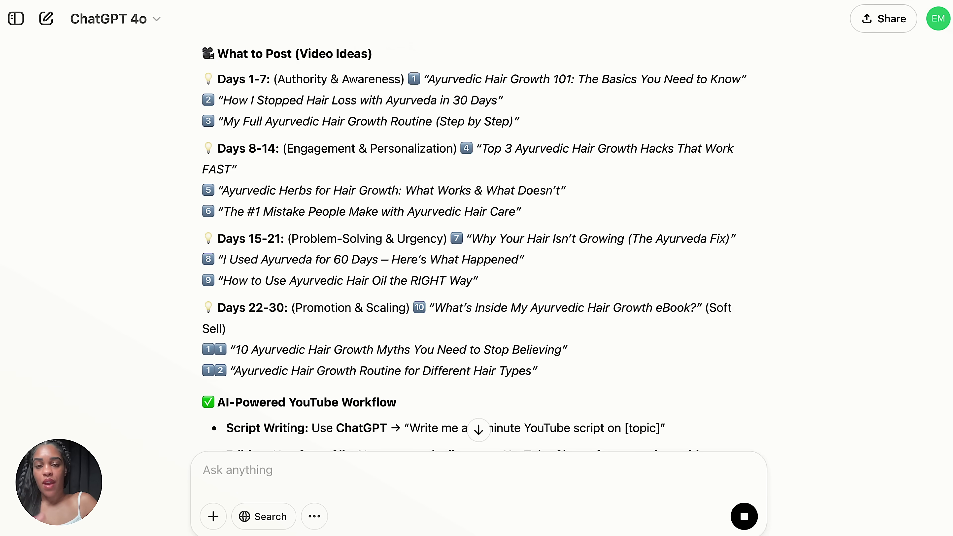
scroll(475, 245, down, 1)
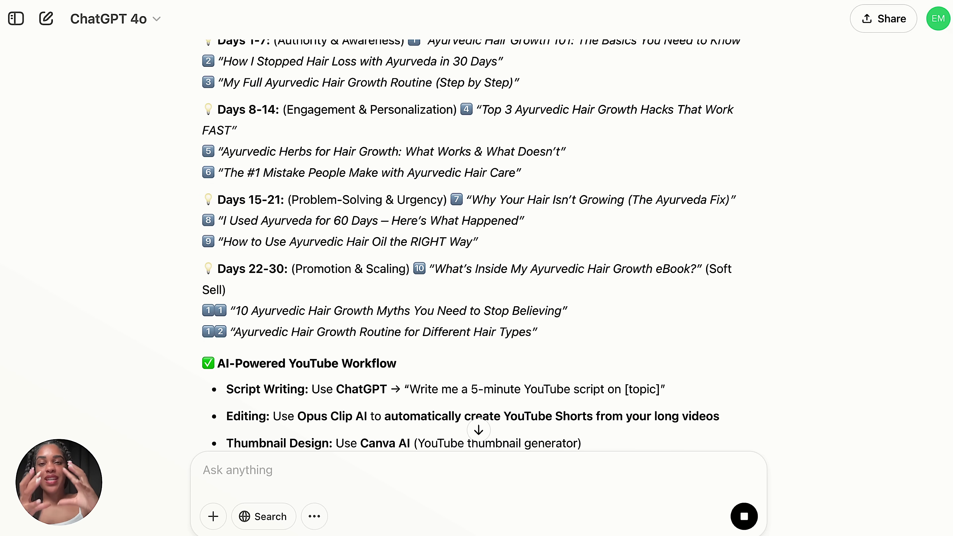
Step: Examine the script writing advice in the AI-Powered YouTube Workflow, highlighting the suggested tool and its example prompt
scroll(475, 244, down, 4)
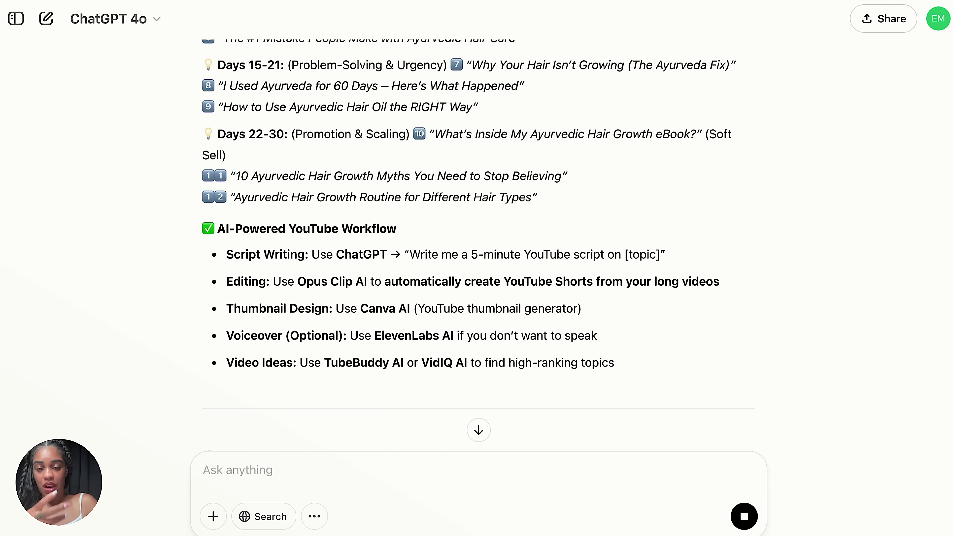
scroll(364, 208, down, 2)
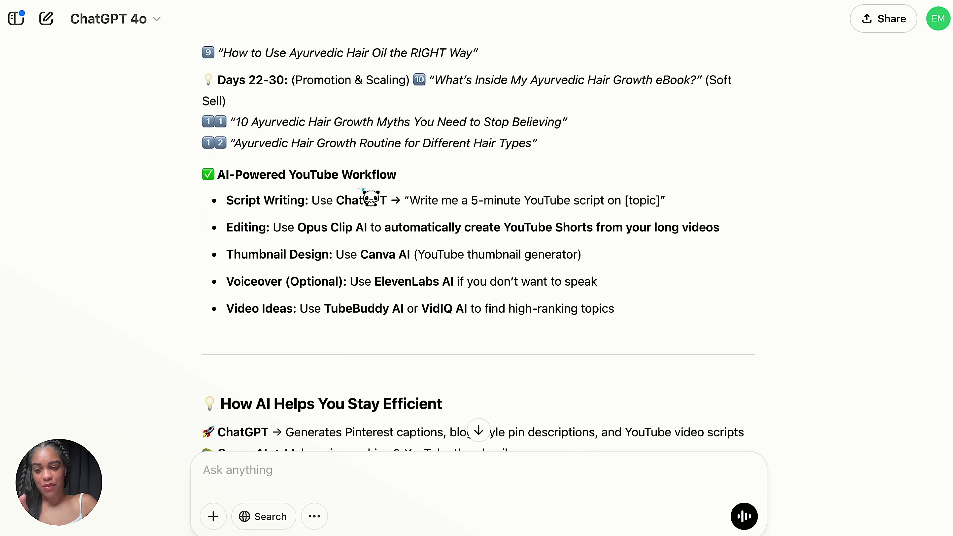
drag(227, 201, 386, 202)
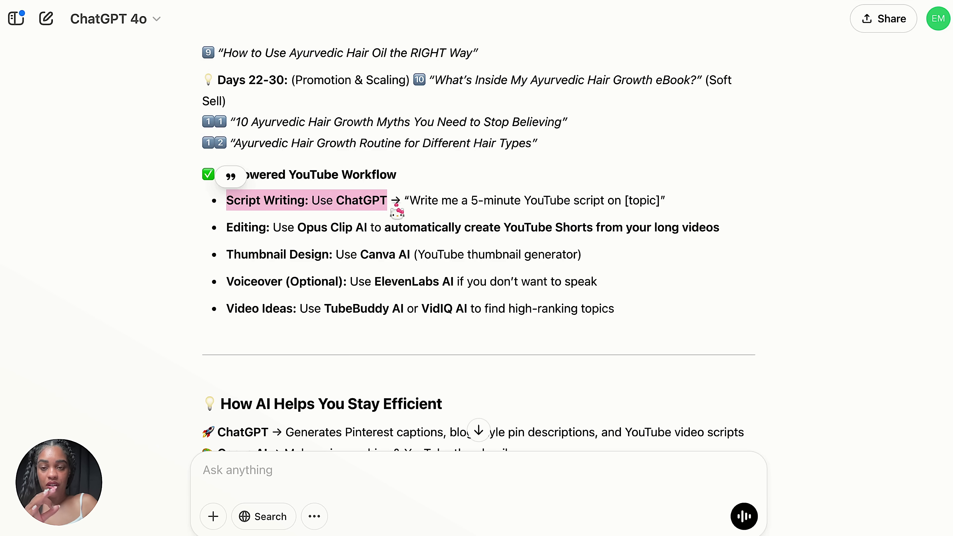
click(410, 202)
drag(410, 202, 666, 202)
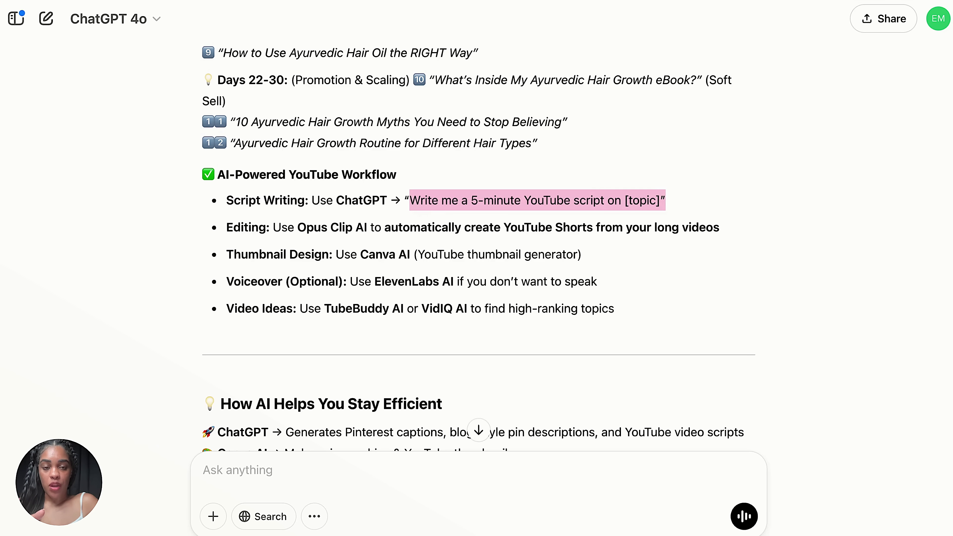
click(602, 202)
Step: Read the workflow's thumbnail, voiceover and video idea tools and the AI efficiency section, highlighting the recommended tools
scroll(322, 205, down, 2)
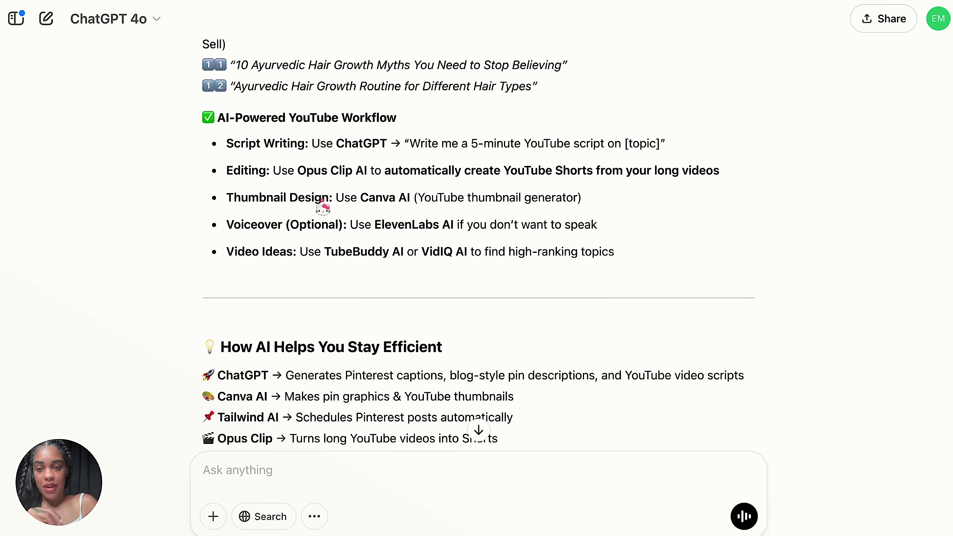
drag(330, 204, 446, 204)
click(357, 225)
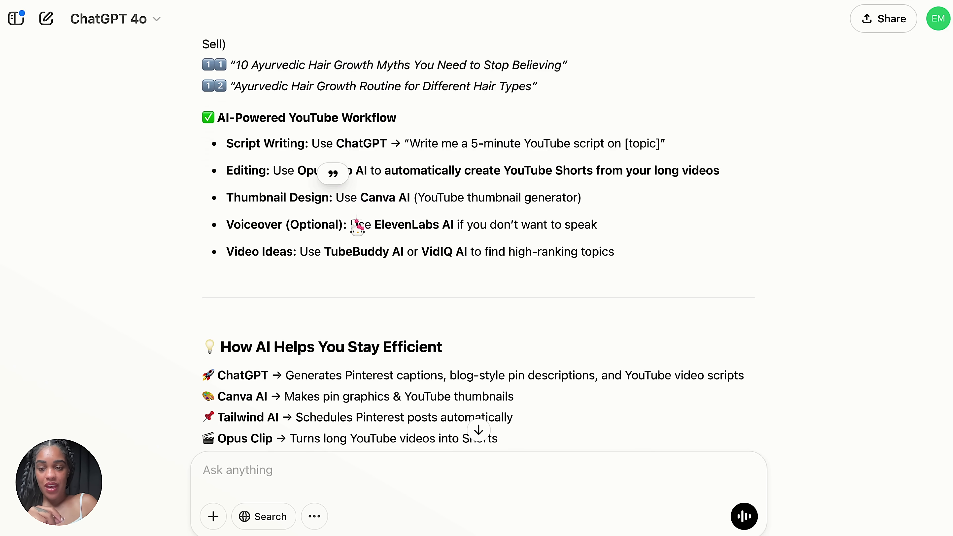
drag(356, 225, 241, 227)
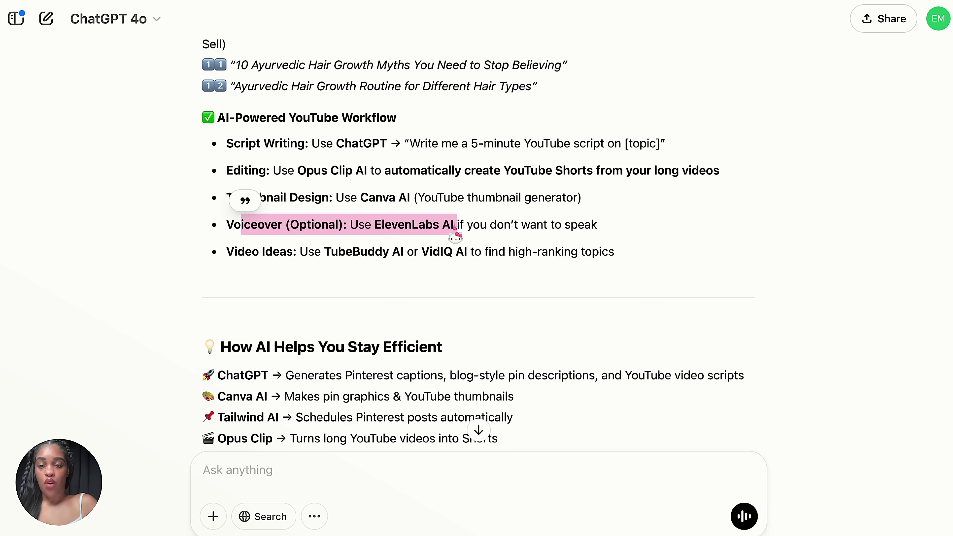
click(387, 229)
scroll(385, 251, down, 2)
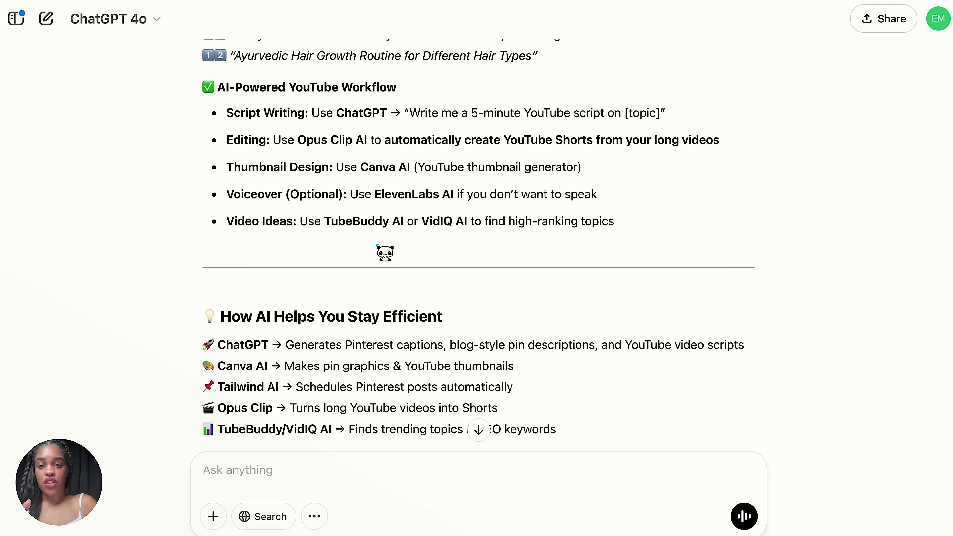
drag(331, 204, 466, 215)
scroll(446, 229, down, 5)
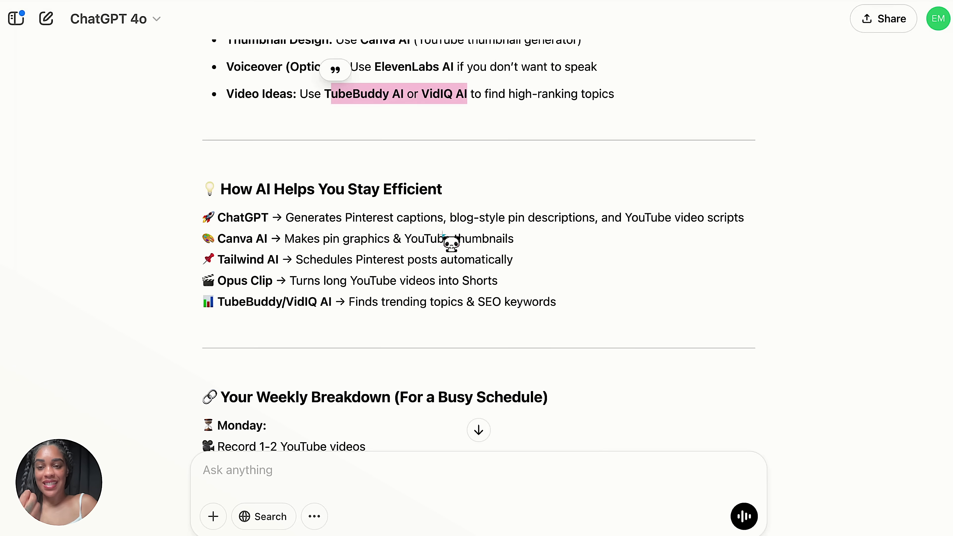
scroll(451, 244, down, 5)
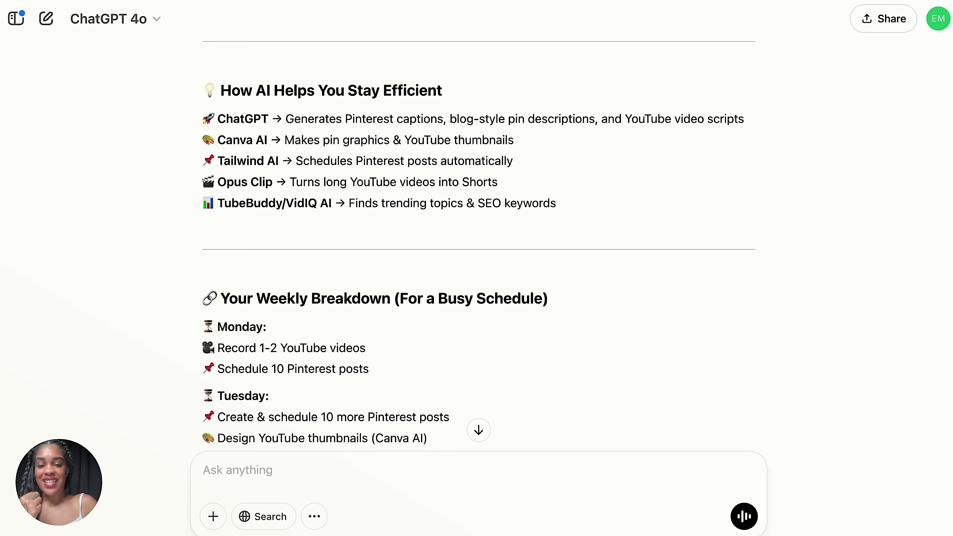
Step: Read the weekly breakdown for a busy schedule, highlighting its heading and the Monday and Tuesday Pinterest tasks
scroll(387, 167, down, 3)
triple_click(386, 167)
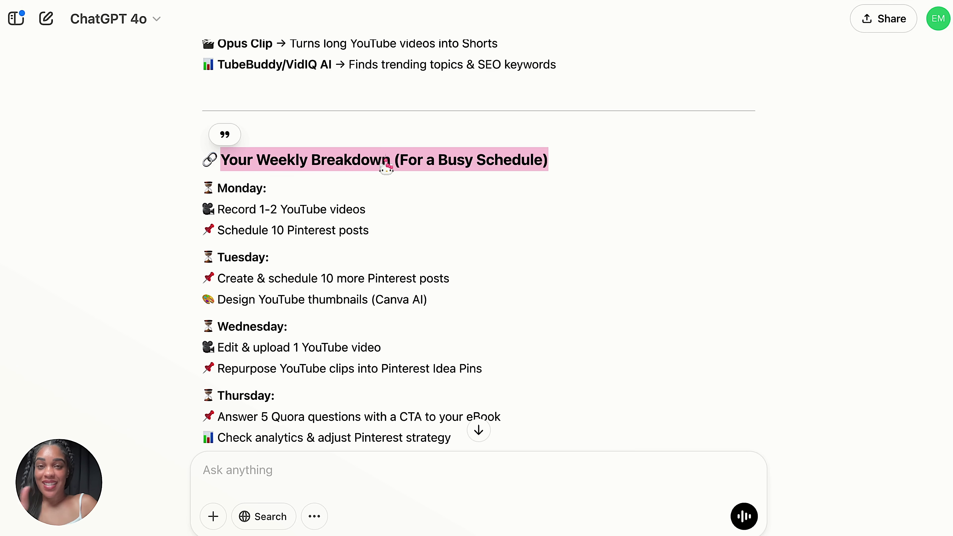
click(302, 157)
drag(219, 162, 557, 164)
click(557, 163)
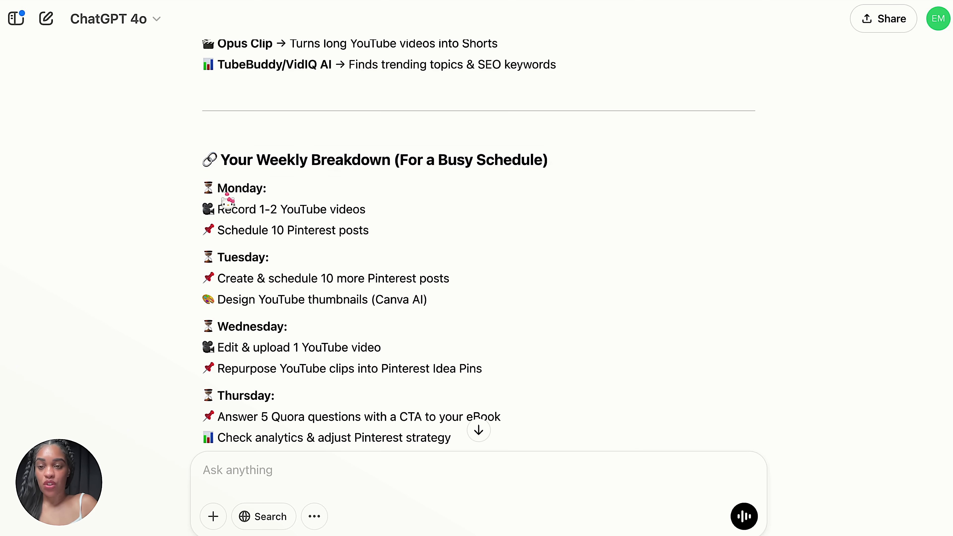
scroll(229, 195, down, 1)
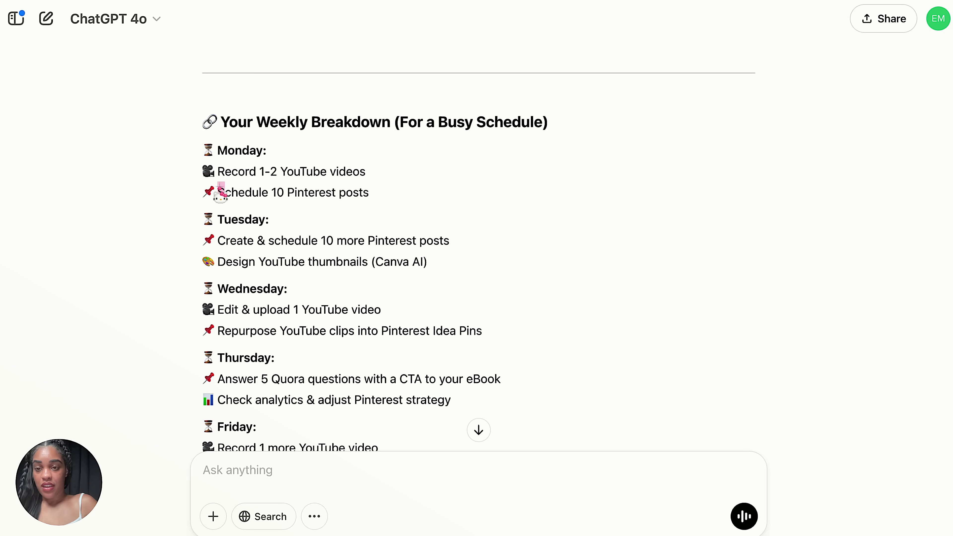
drag(228, 192, 412, 189)
click(267, 242)
drag(219, 242, 448, 246)
scroll(447, 247, down, 5)
scroll(279, 226, down, 3)
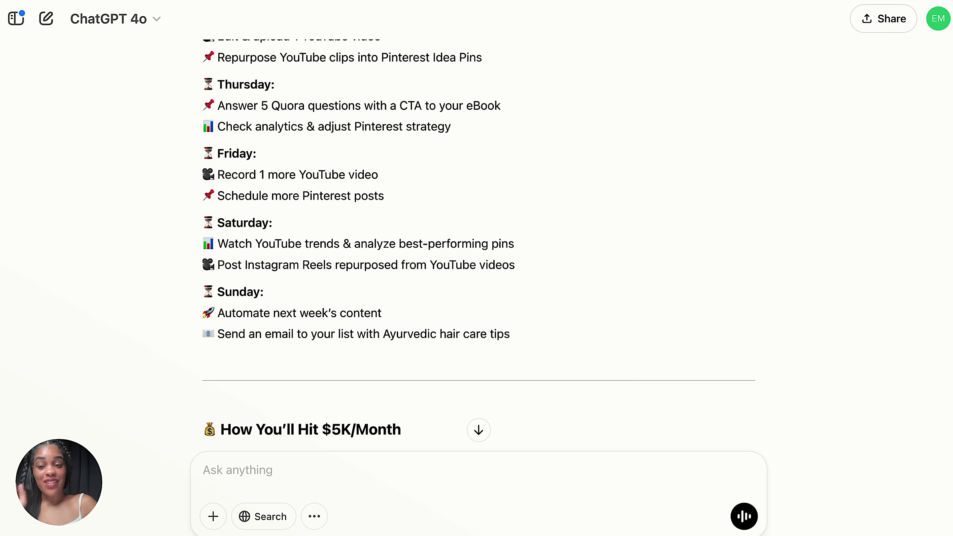
Step: Examine how the $5K/month goal is reached, highlighting the YouTube buyer and Pinterest click figures
scroll(478, 241, down, 5)
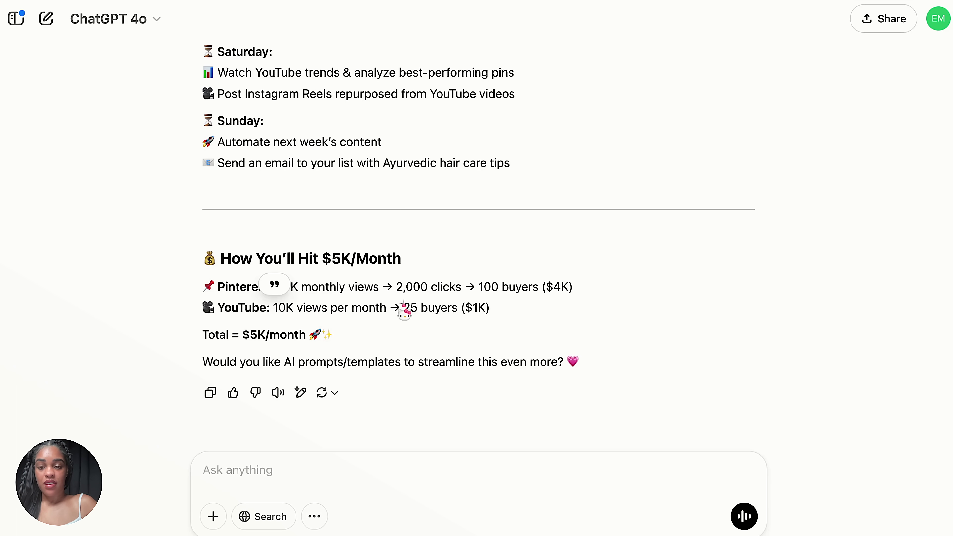
drag(400, 306, 460, 306)
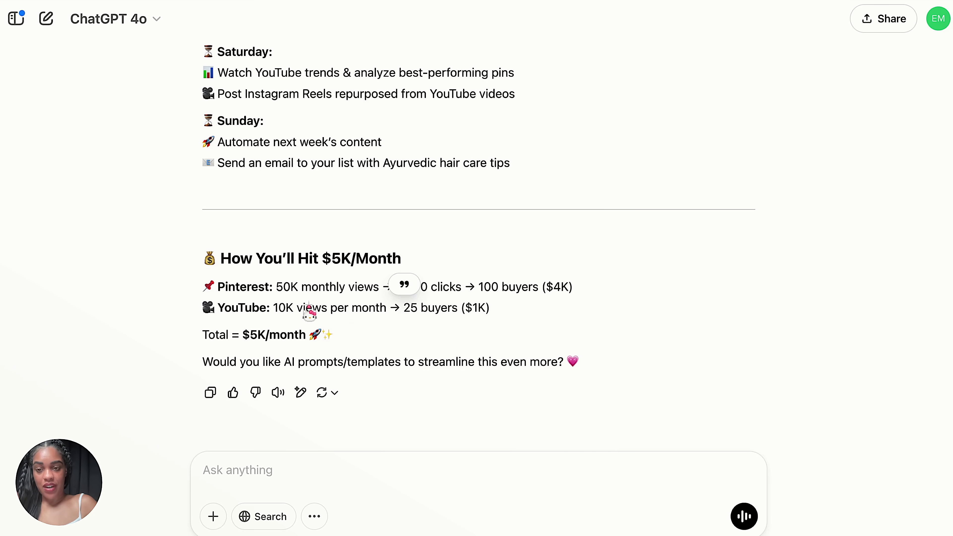
drag(393, 288, 475, 288)
click(361, 326)
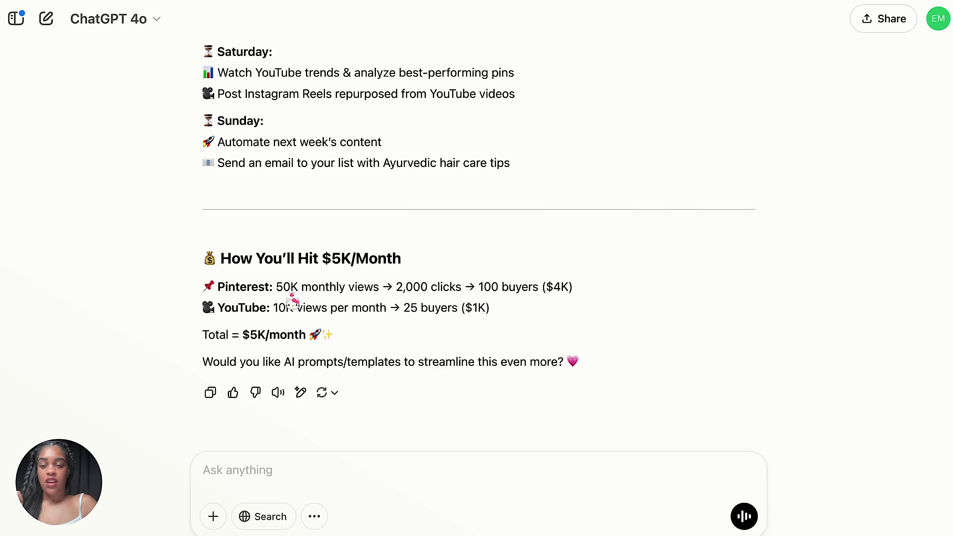
Step: Ask "whoa 50k monthly veiws?? how do i even get that? i need you to break this down like im 5 bc im scared rn"
click(287, 470)
text(whoa 50k monthly veiws??)
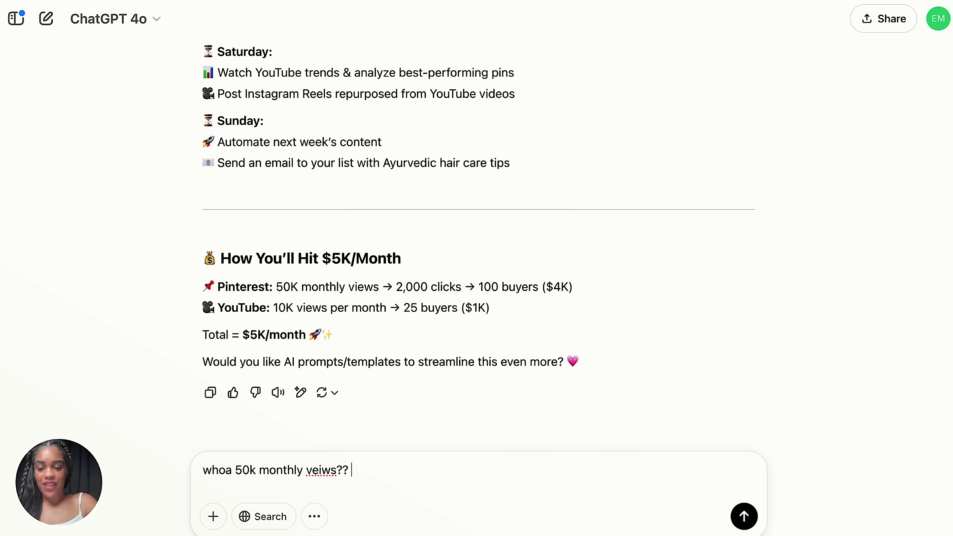
text(how do i)
text(even get that? i need you to break this down like im 5 bc im scared rn)
key(Return)
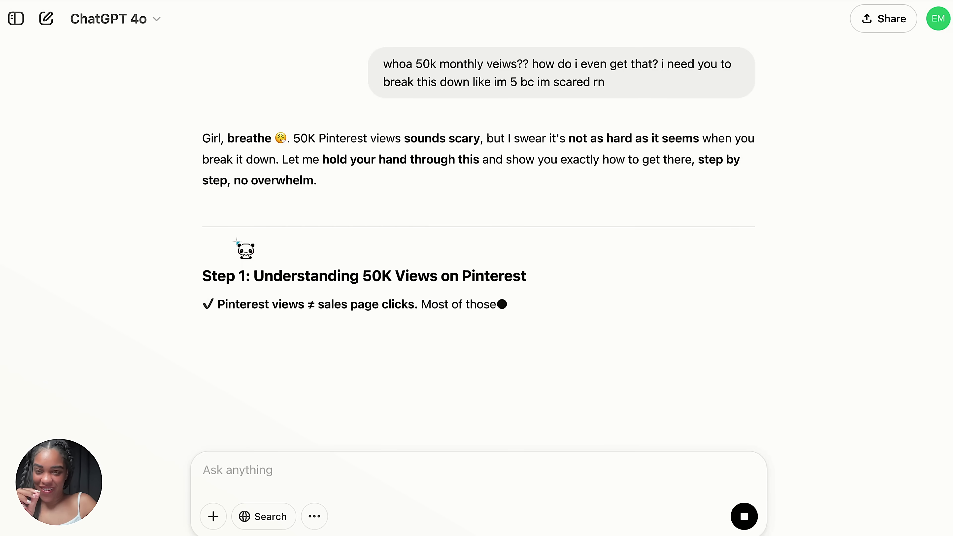
Step: Read the beginner explanation of reaching 50K Pinterest views, highlighting its opening words "Girl, breathe"
drag(203, 139, 271, 143)
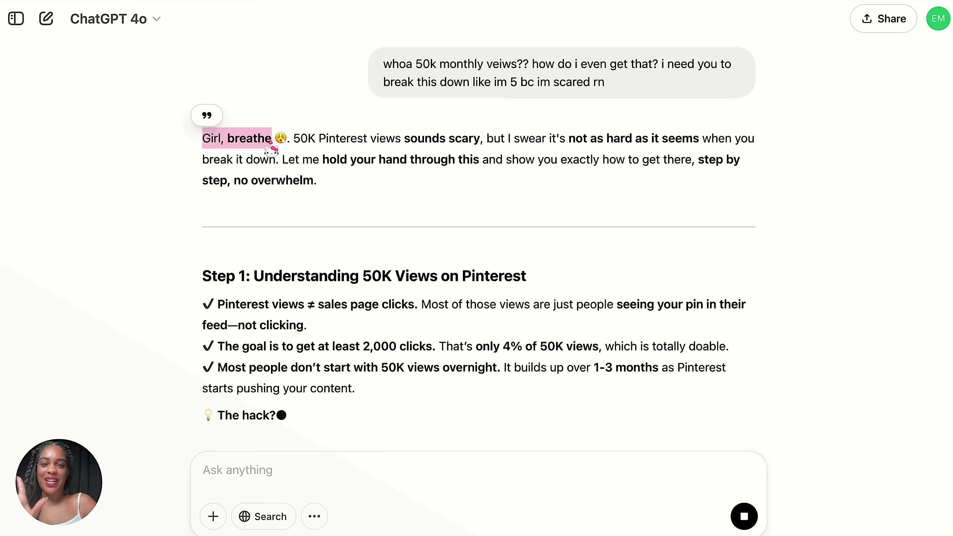
scroll(210, 197, down, 2)
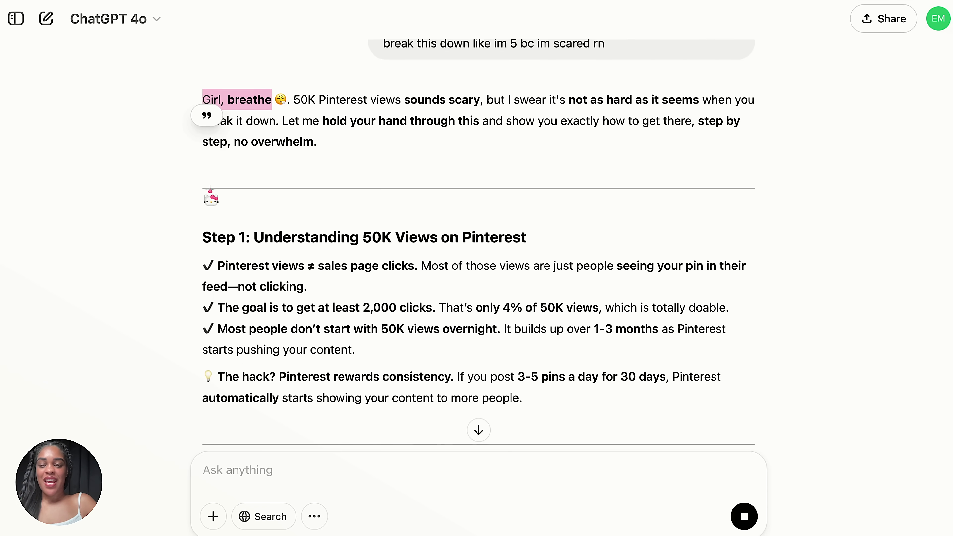
scroll(210, 197, down, 2)
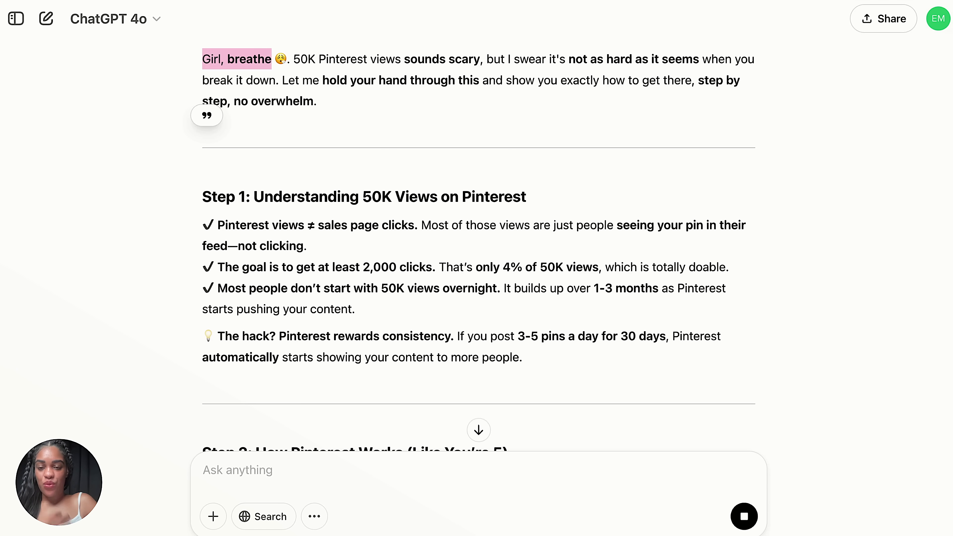
scroll(472, 246, down, 1)
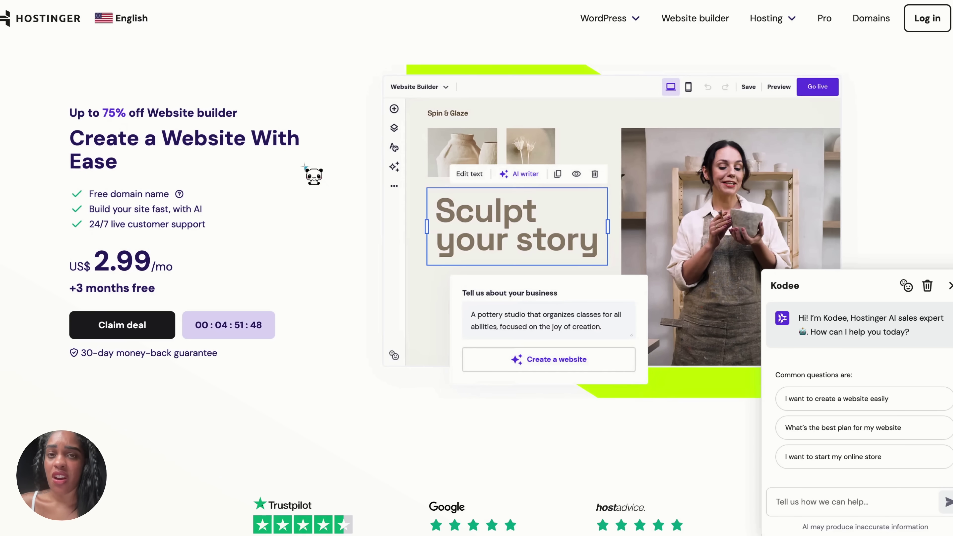
Step: Switch to Hostinger's website builder page, close the Kodee chat, and compare the plans, highlighting the Business plan's monthly price
scroll(313, 175, down, 1)
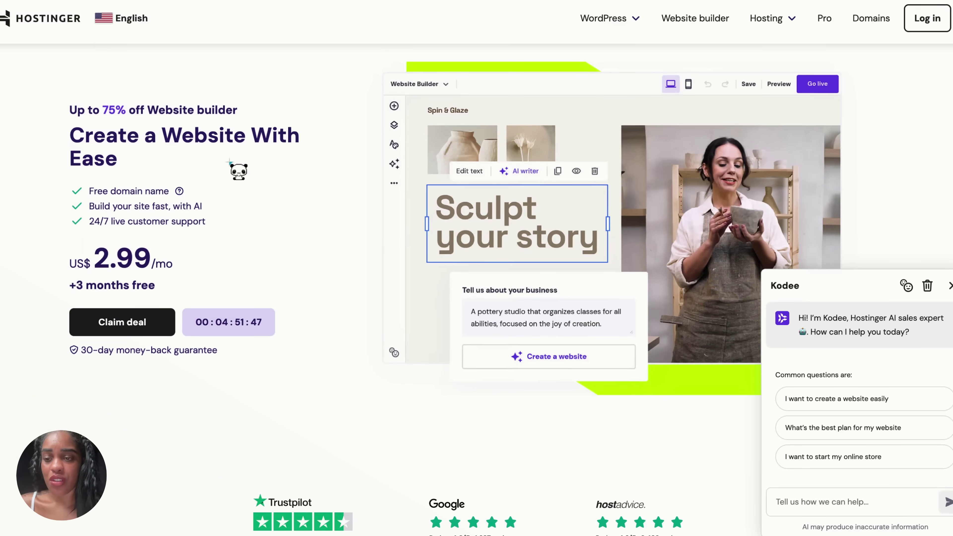
scroll(93, 264, down, 10)
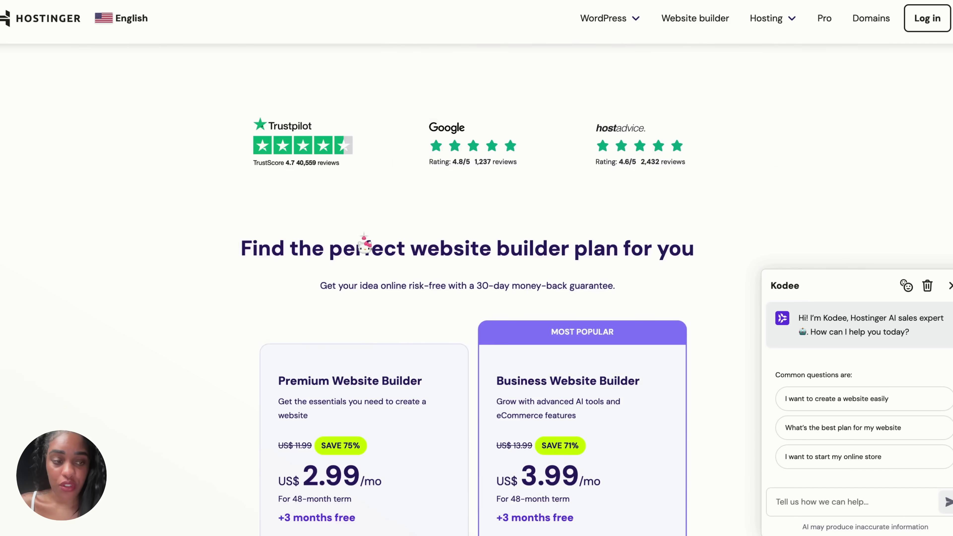
click(949, 286)
scroll(638, 293, down, 9)
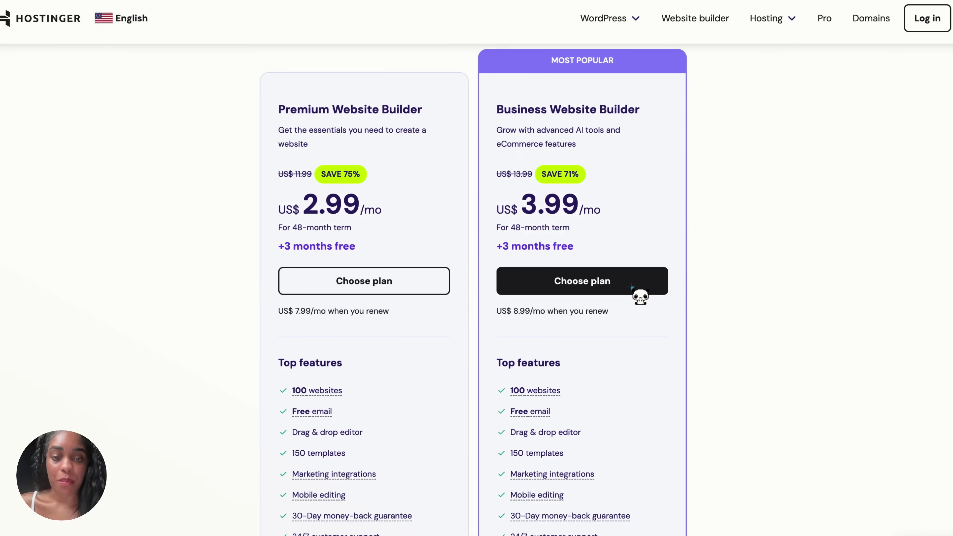
scroll(631, 287, up, 2)
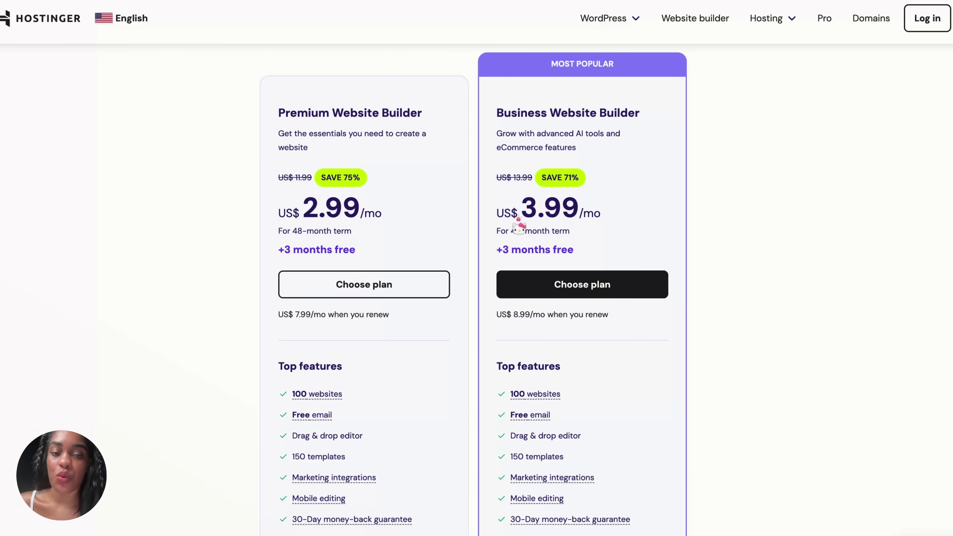
drag(518, 222, 614, 217)
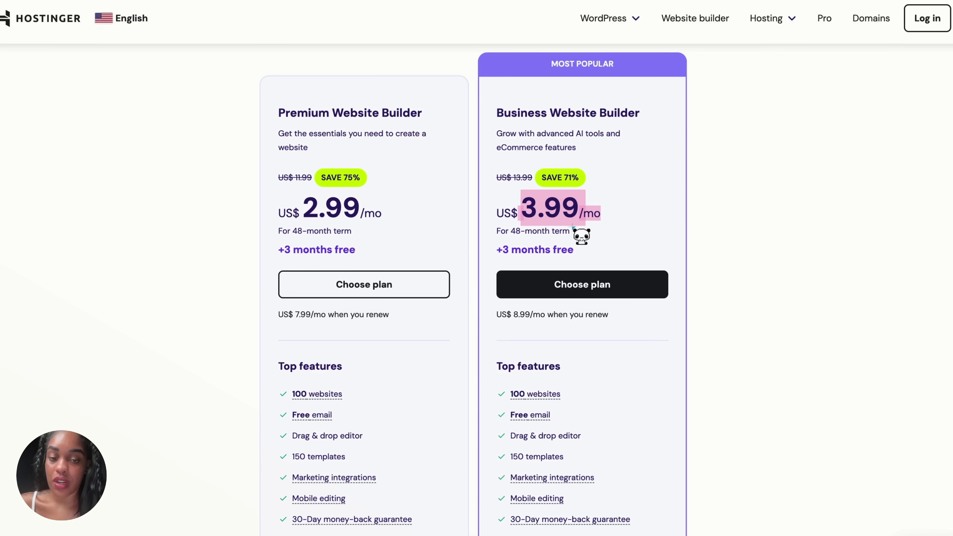
click(565, 221)
Step: Review the Business Website Builder plan's top features, AI tools and eCommerce options, and choose that plan
scroll(567, 225, down, 7)
mouse_move(555, 120)
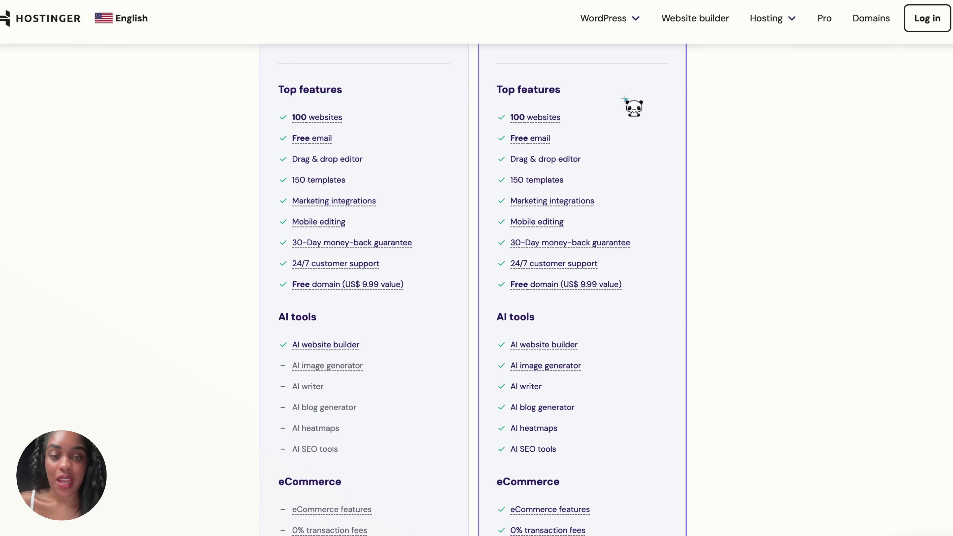
scroll(631, 142, down, 1)
scroll(632, 142, down, 3)
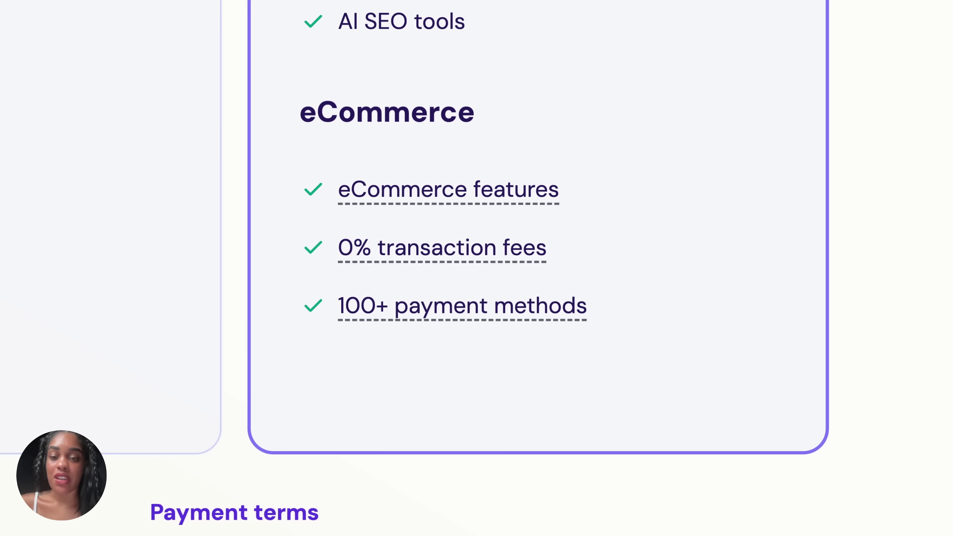
mouse_move(521, 248)
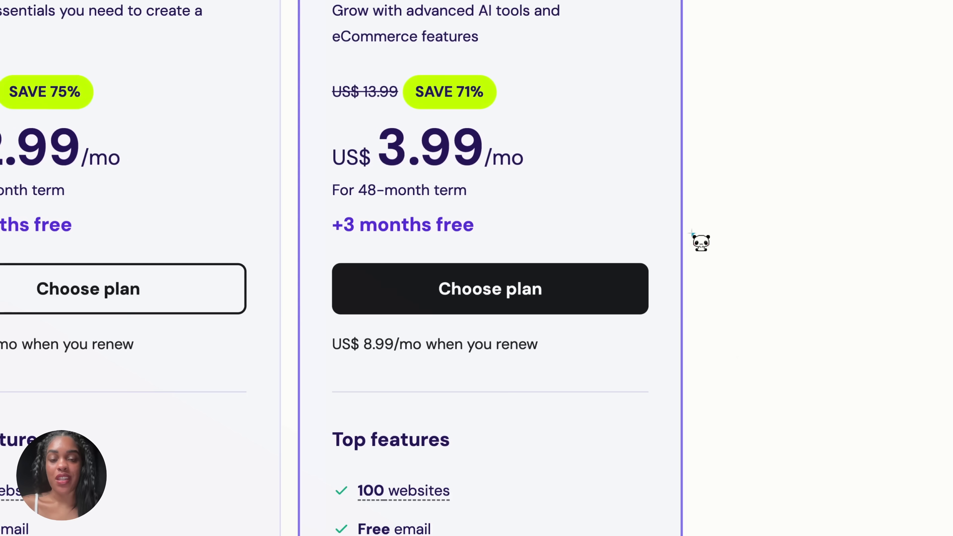
scroll(701, 242, up, 1)
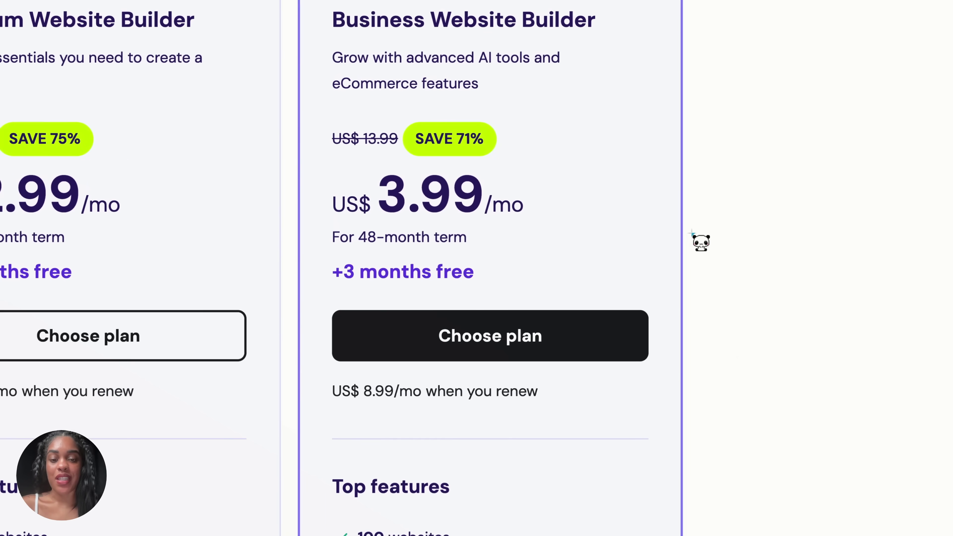
click(490, 337)
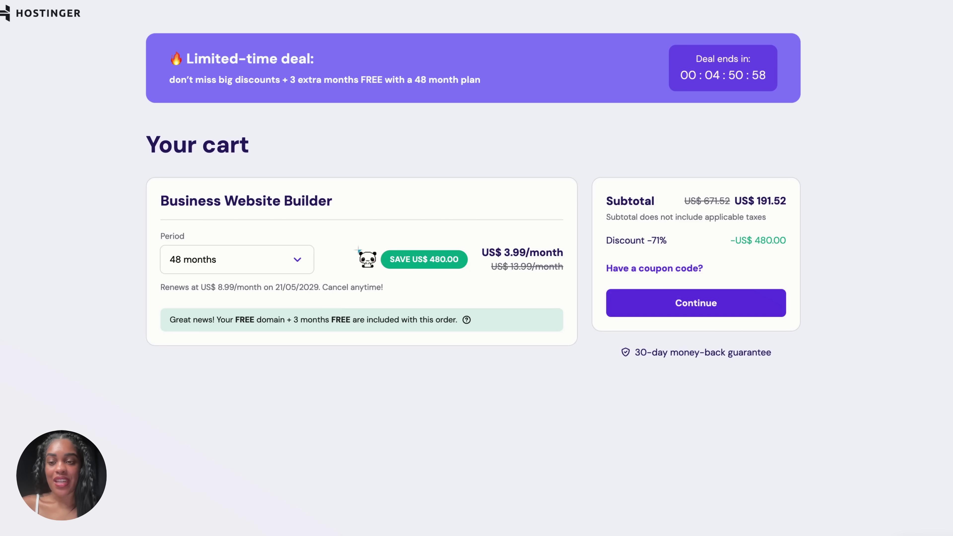
Step: Apply the coupon code ENERGI to the cart and select the 48-month period for the Business Website Builder plan
click(216, 269)
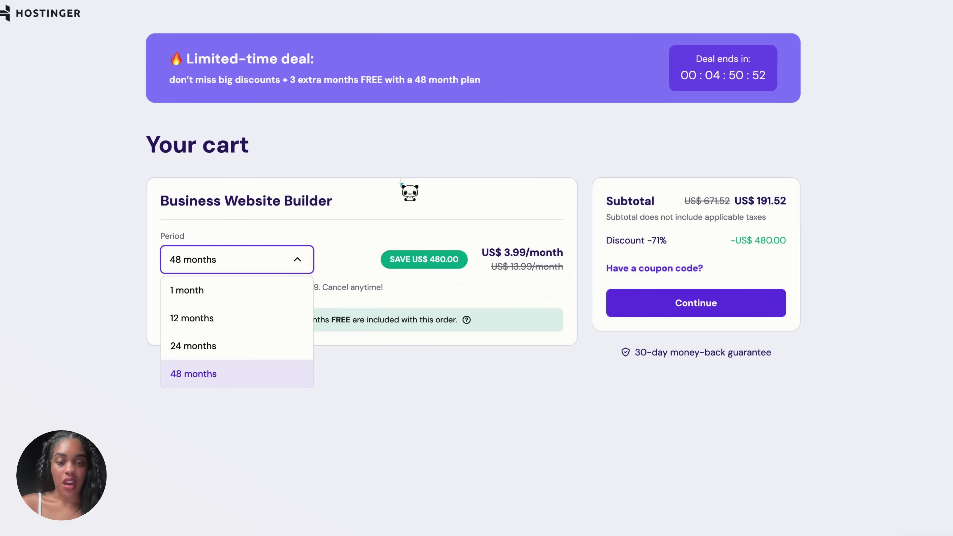
click(401, 182)
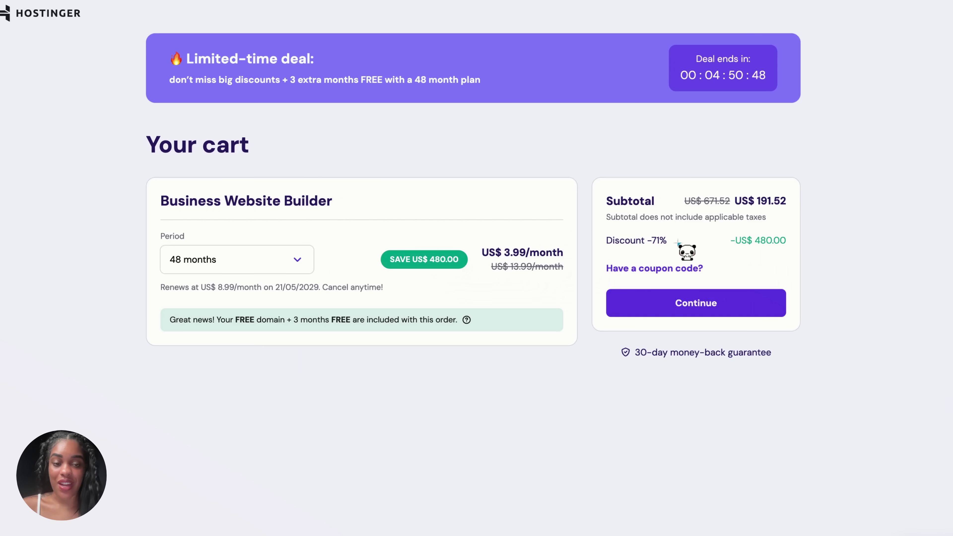
click(655, 268)
text(ENERGI)
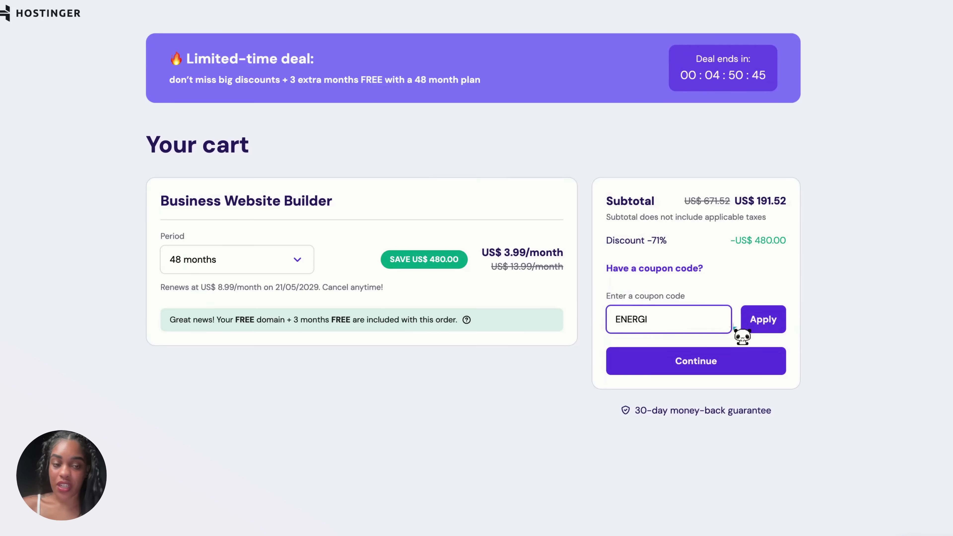
click(746, 322)
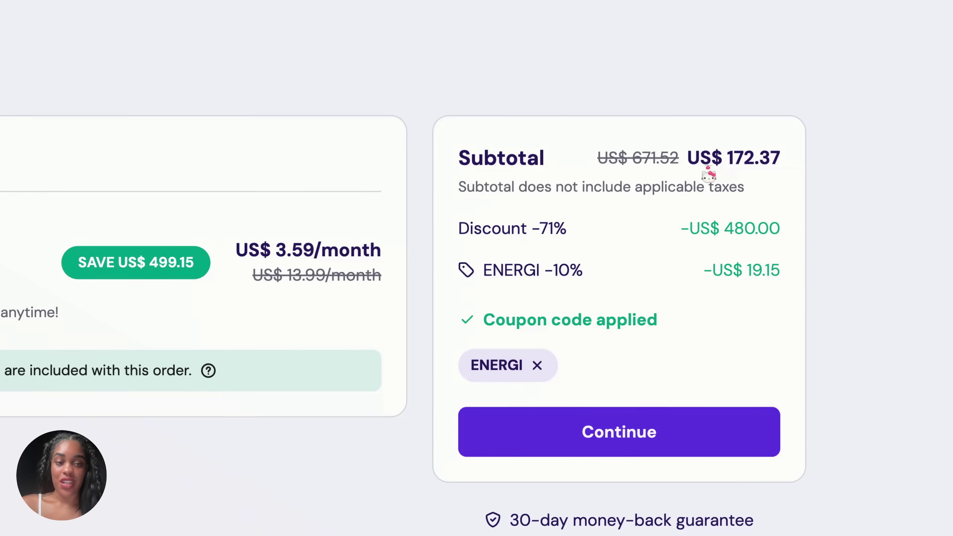
drag(725, 201, 806, 205)
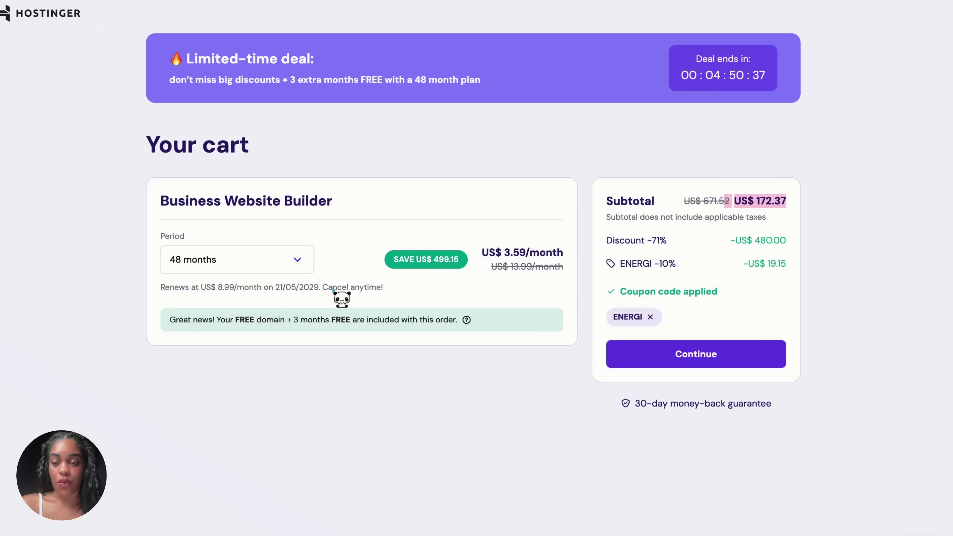
click(245, 263)
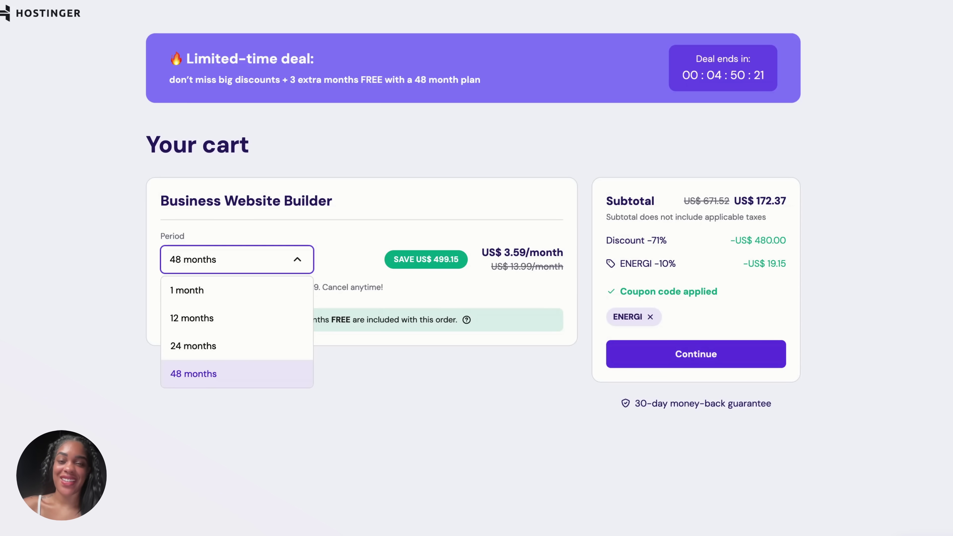
click(194, 373)
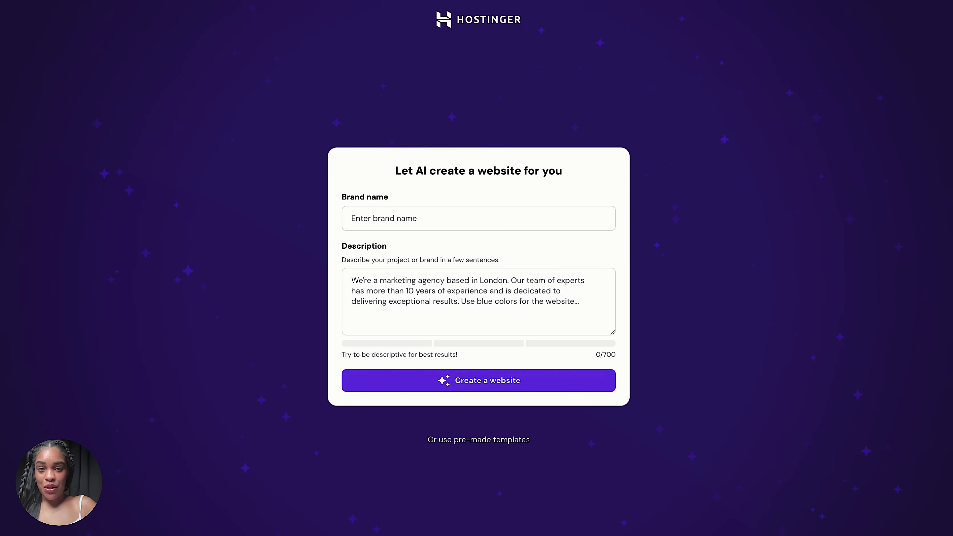
Step: Generate a website with an online store for "hair guru", an ayurvedic hair care brand selling digital products for hair growth tips and natural recipes
click(352, 218)
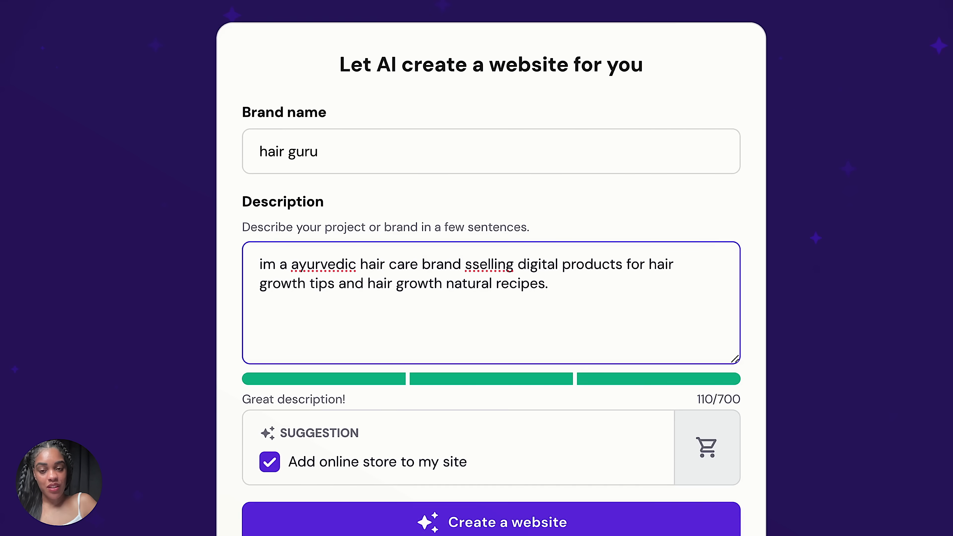
scroll(491, 263, down, 2)
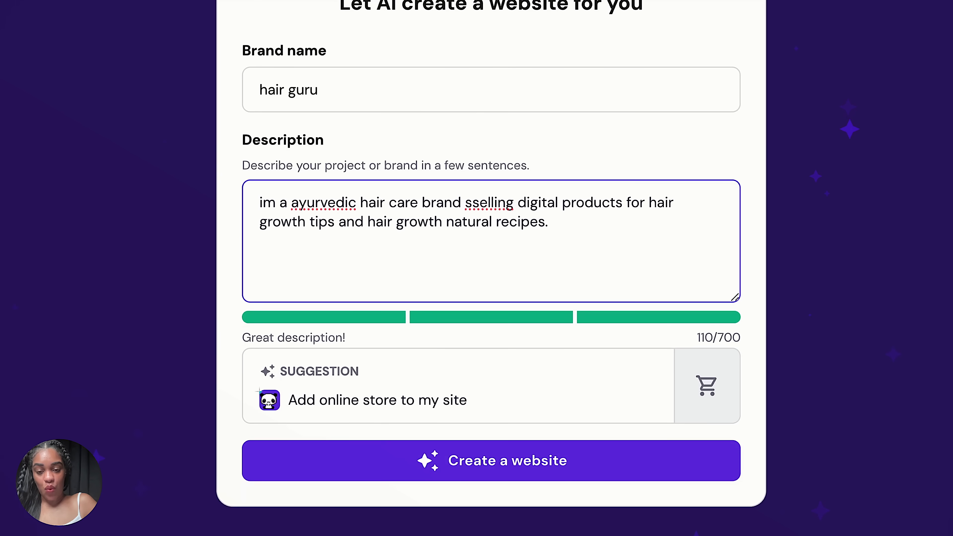
click(446, 460)
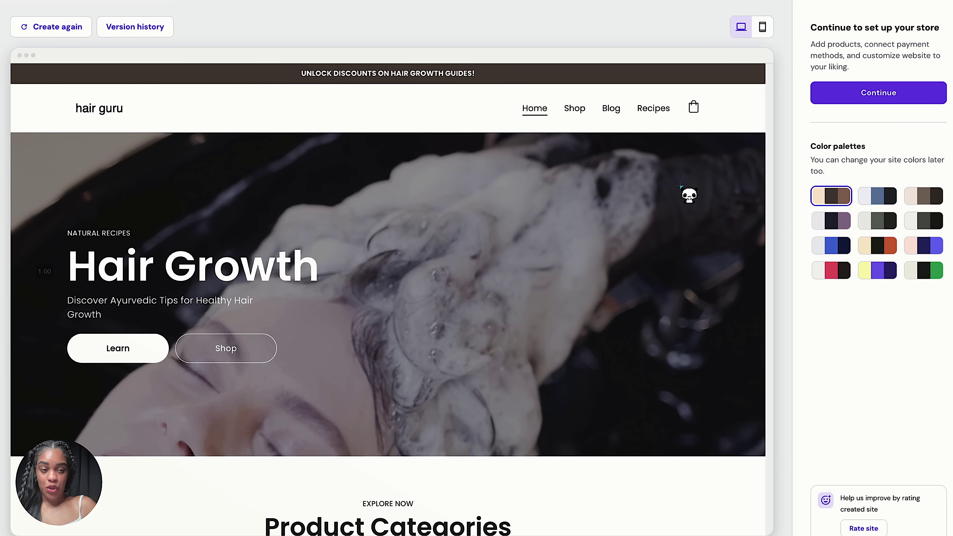
Step: Try the blue palette, choose the light beige, brown and black palette for the generated site, and continue to the site editor
click(878, 195)
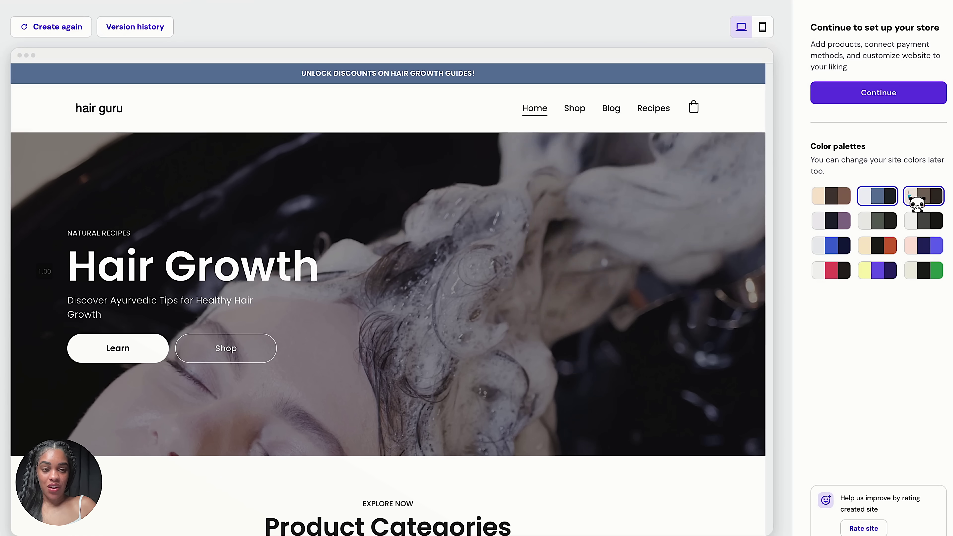
click(918, 197)
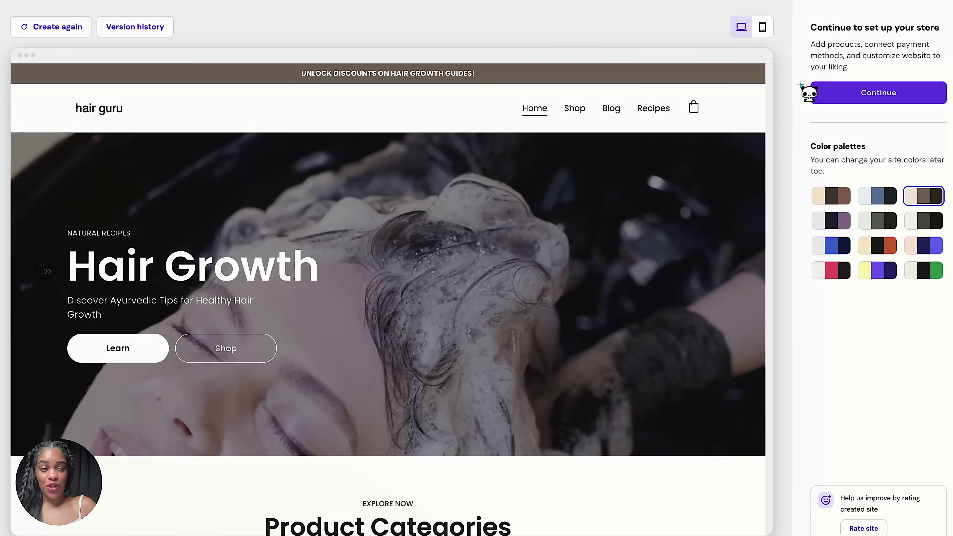
click(838, 94)
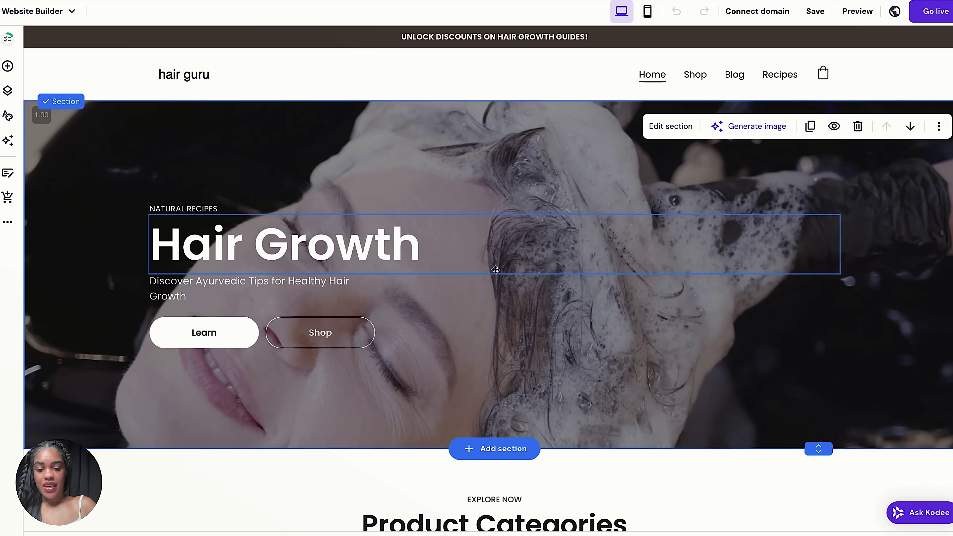
Step: Replace the hero section's background video with a curly-haired woman clip found by searching the video library for "hair"
scroll(496, 269, down, 5)
scroll(496, 270, up, 5)
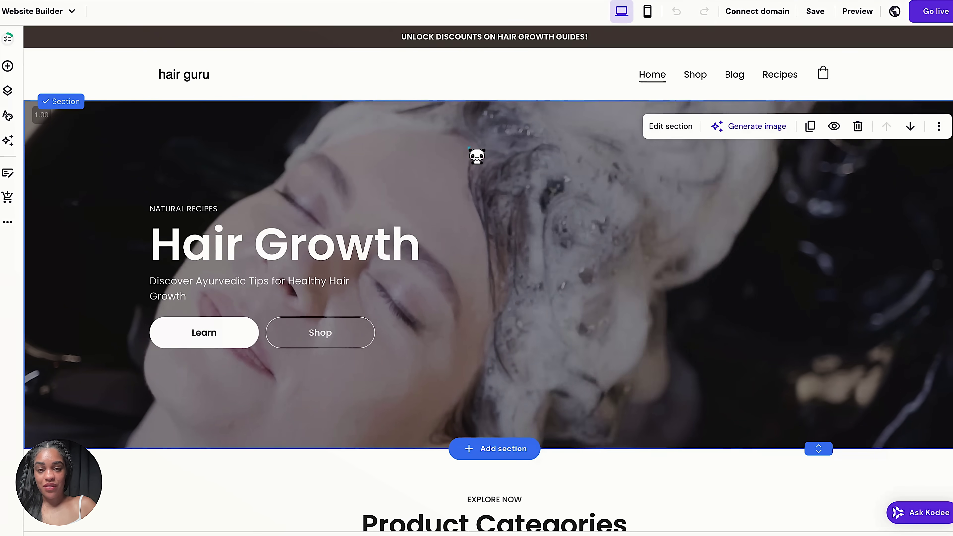
click(671, 126)
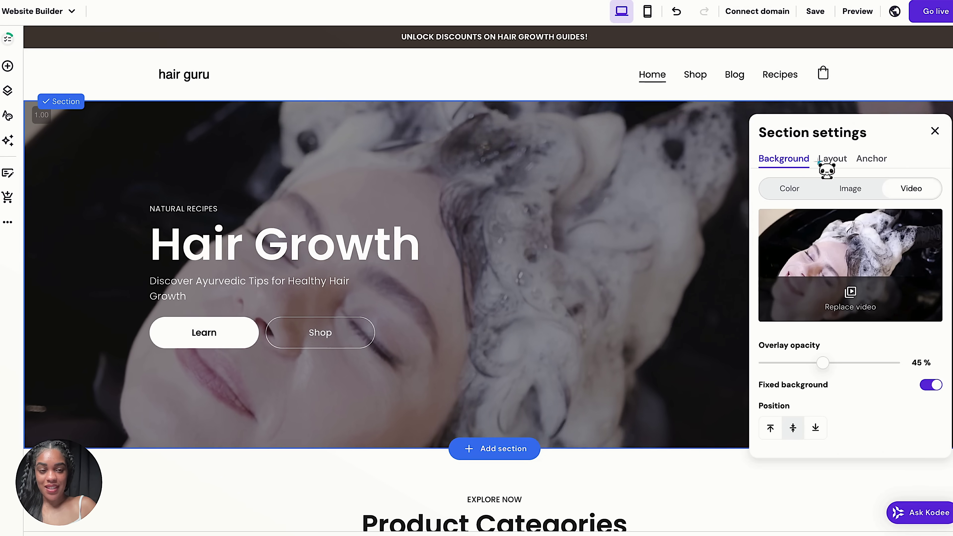
click(819, 292)
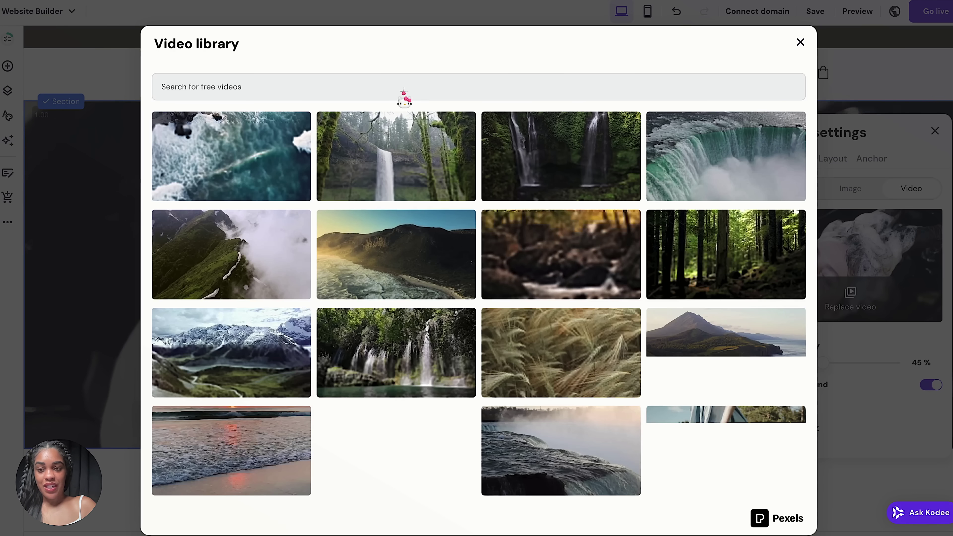
click(362, 92)
text(hair)
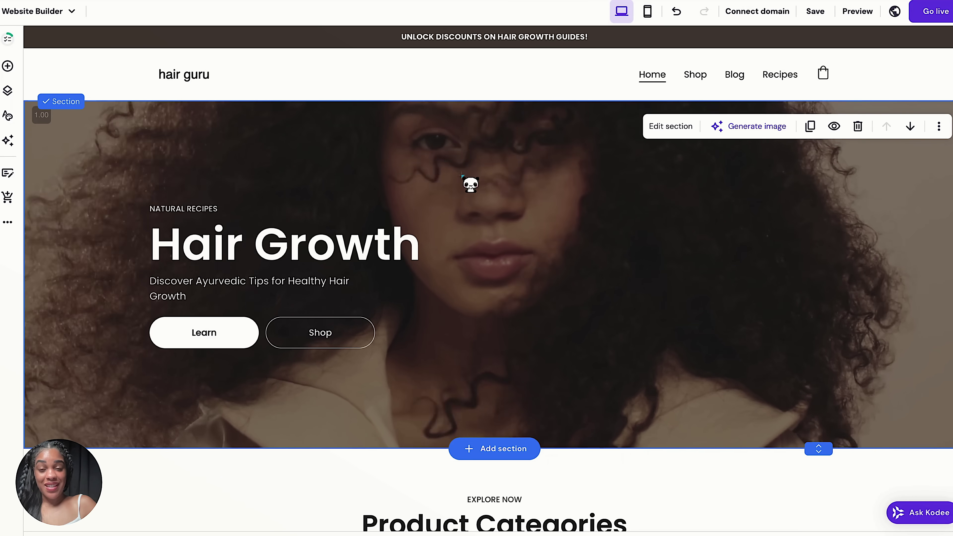
Step: Replace the word "Hair" in the hero heading with "Ayurveda"
click(197, 262)
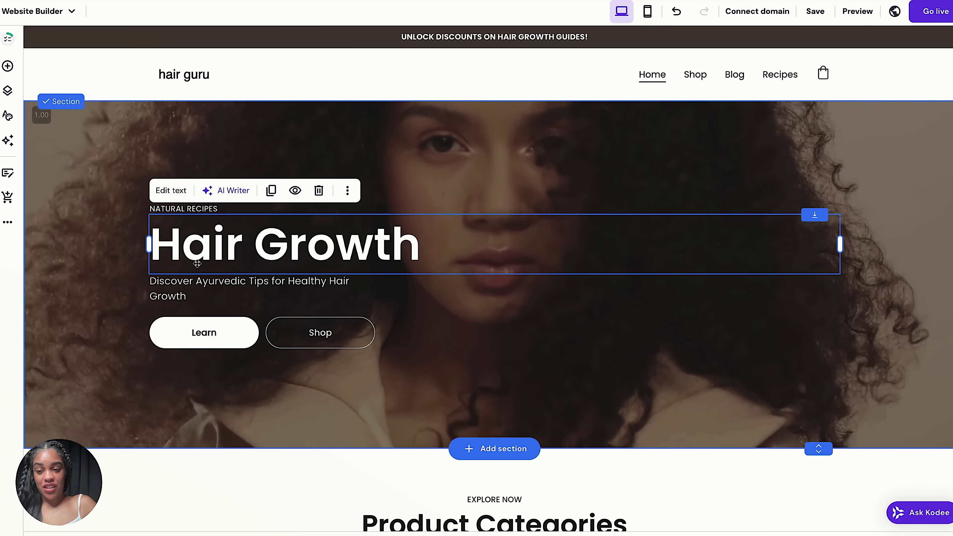
click(197, 263)
double_click(197, 263)
text(Ayur)
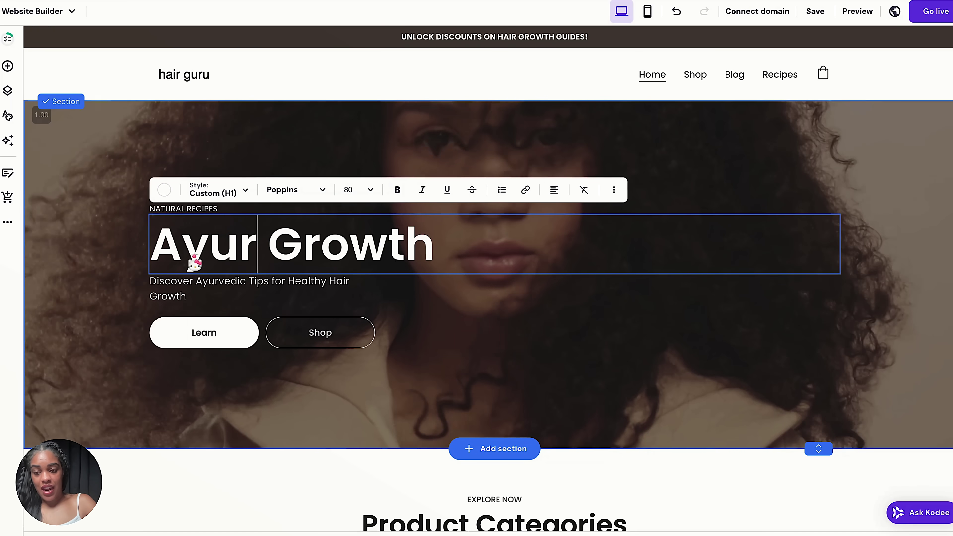
text(veda)
Step: Start adding a digital product to the online store from the store setup list
scroll(108, 122, down, 10)
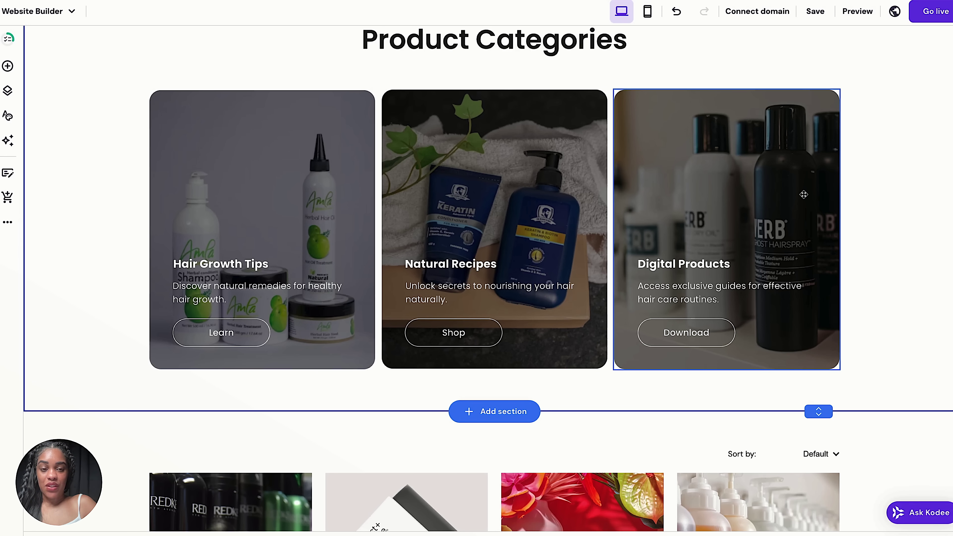
click(15, 203)
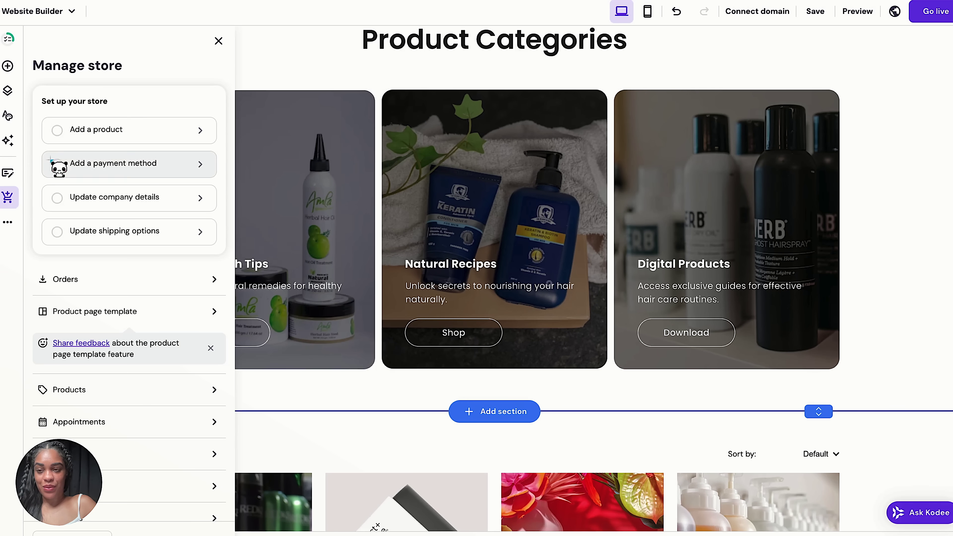
click(138, 144)
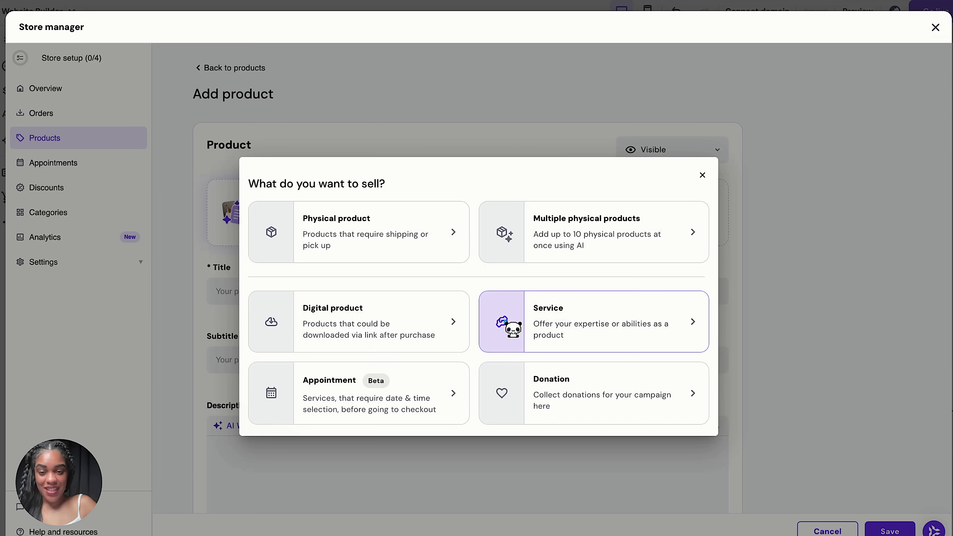
click(370, 341)
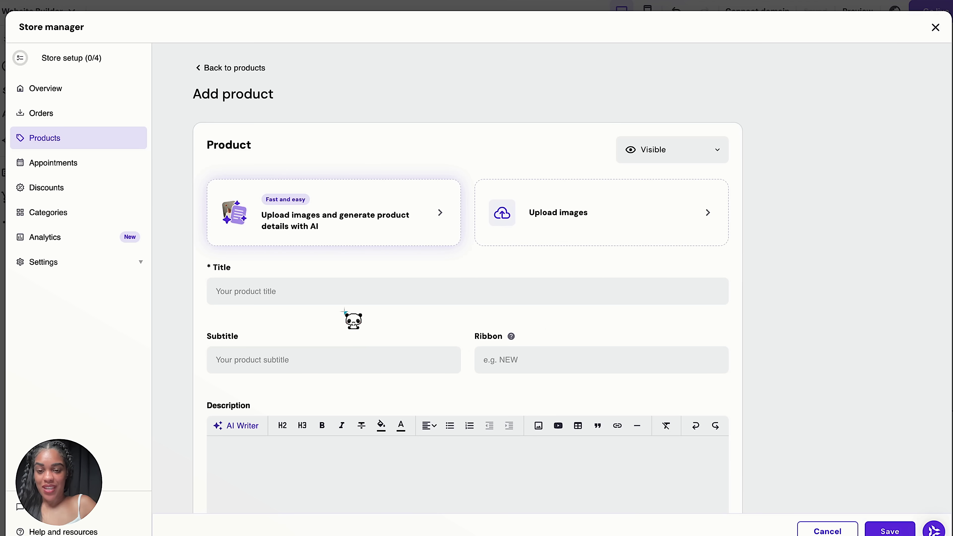
Step: Generate the product's title, subtitle, ribbon and description with AI from the uploaded ebook page image
scroll(351, 330, down, 2)
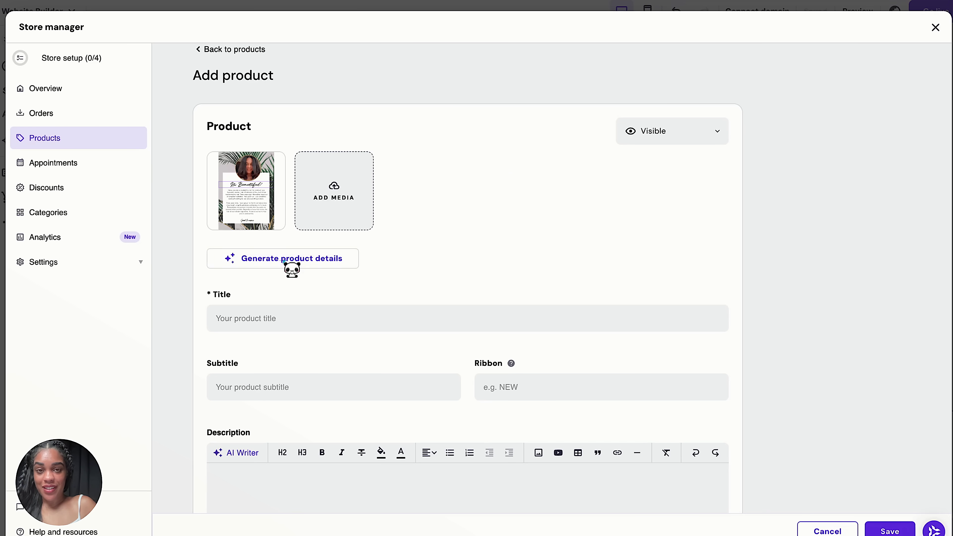
click(284, 262)
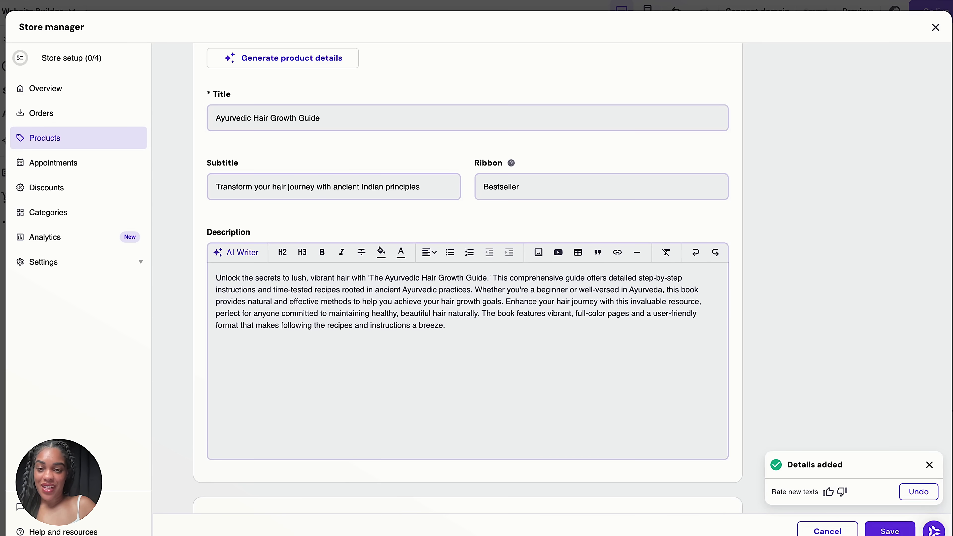
scroll(468, 277, down, 1)
scroll(467, 278, down, 10)
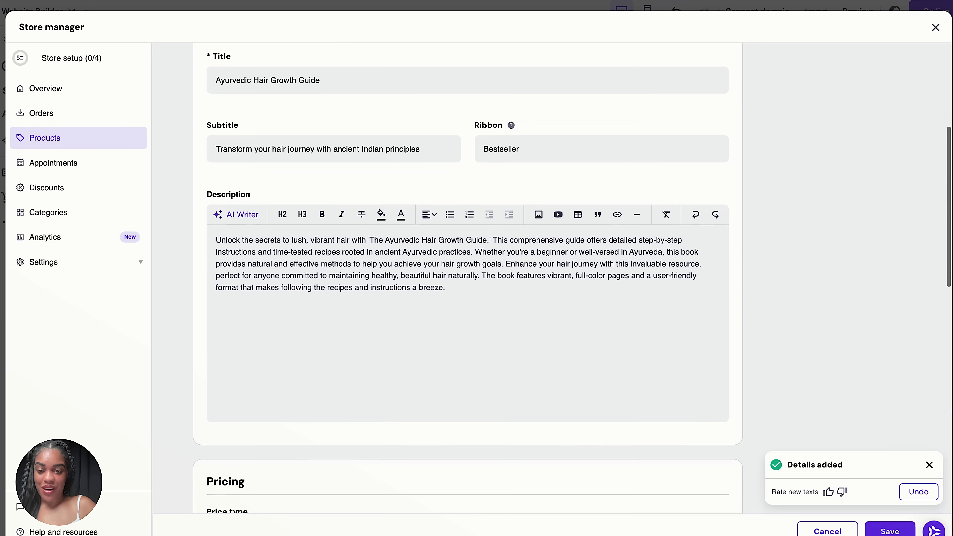
Step: Switch to Canva and browse the template results for "ebook"
mouse_move(502, 274)
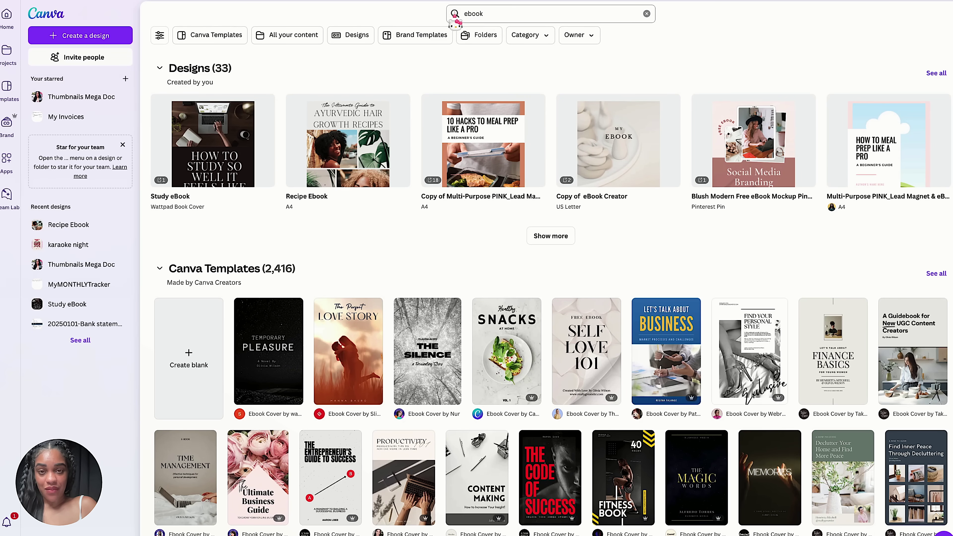
scroll(391, 218, down, 3)
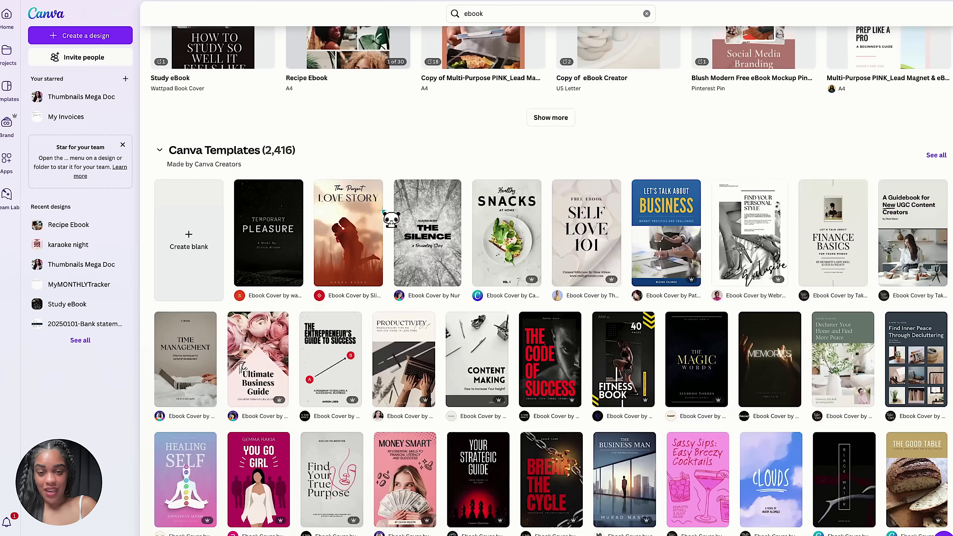
scroll(391, 220, down, 3)
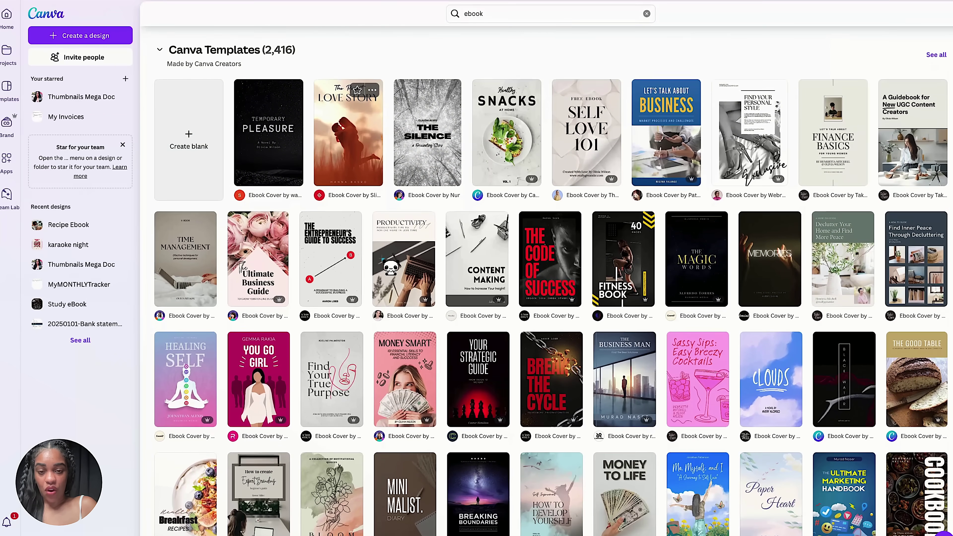
scroll(378, 177, down, 2)
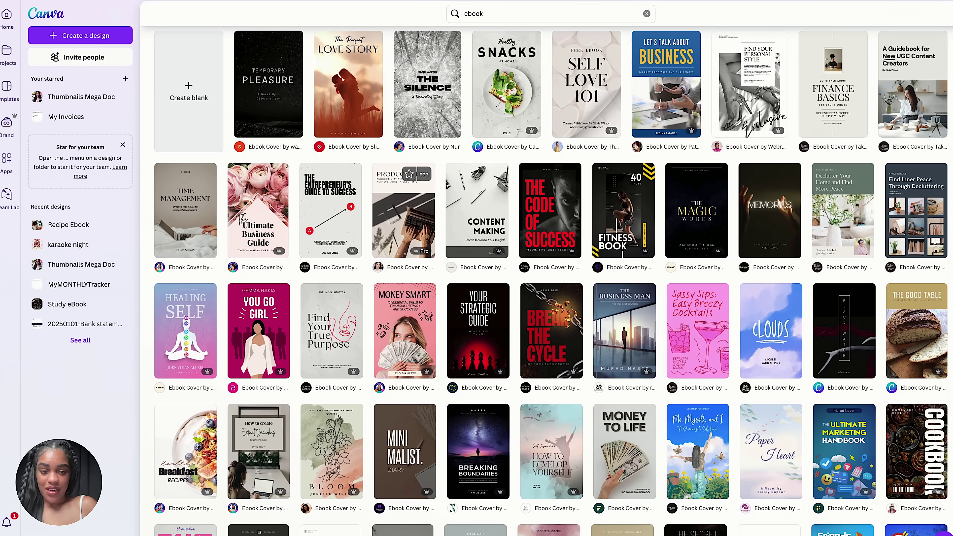
scroll(390, 257, up, 3)
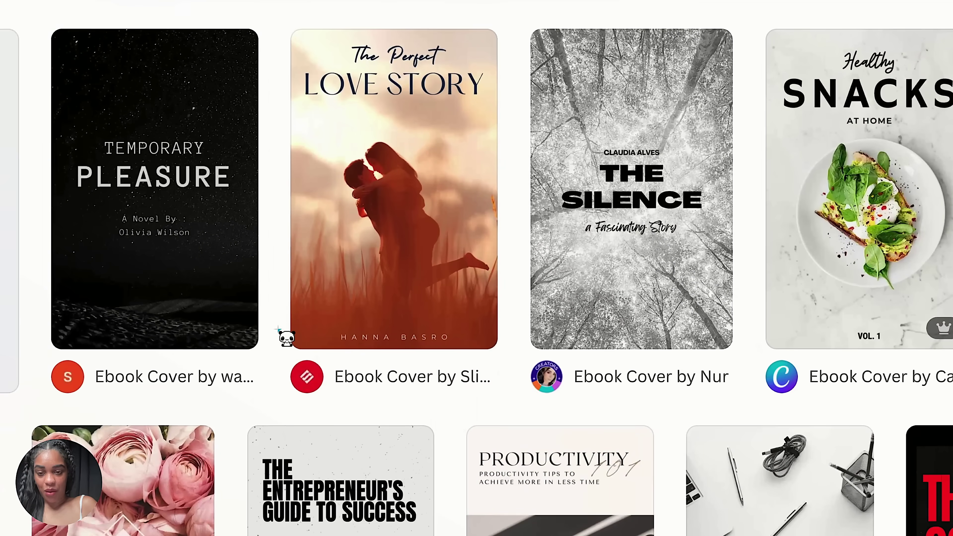
scroll(281, 334, up, 2)
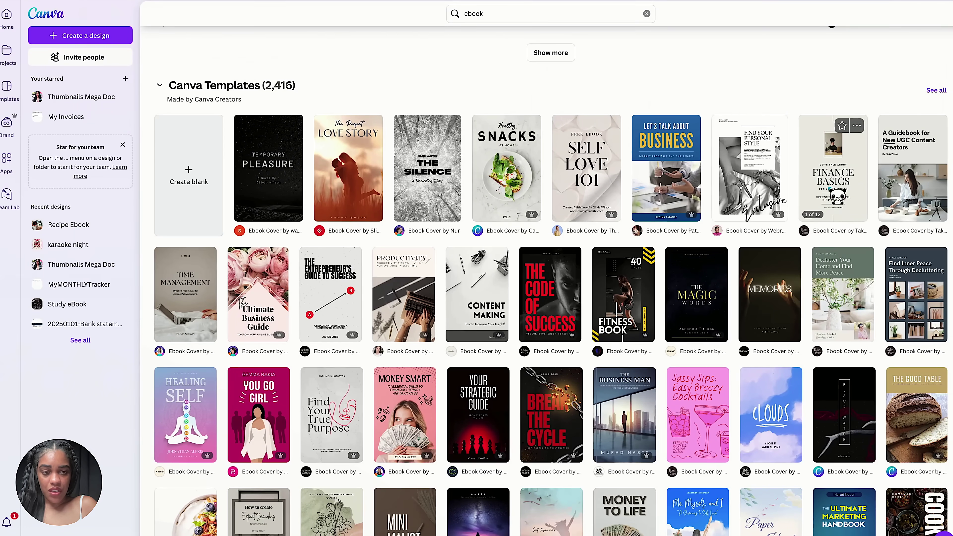
Step: Preview the Neutral Minimalist Aesthetic Finance Basics ebook template and page through its contents, author, introduction and chapter pages
click(830, 186)
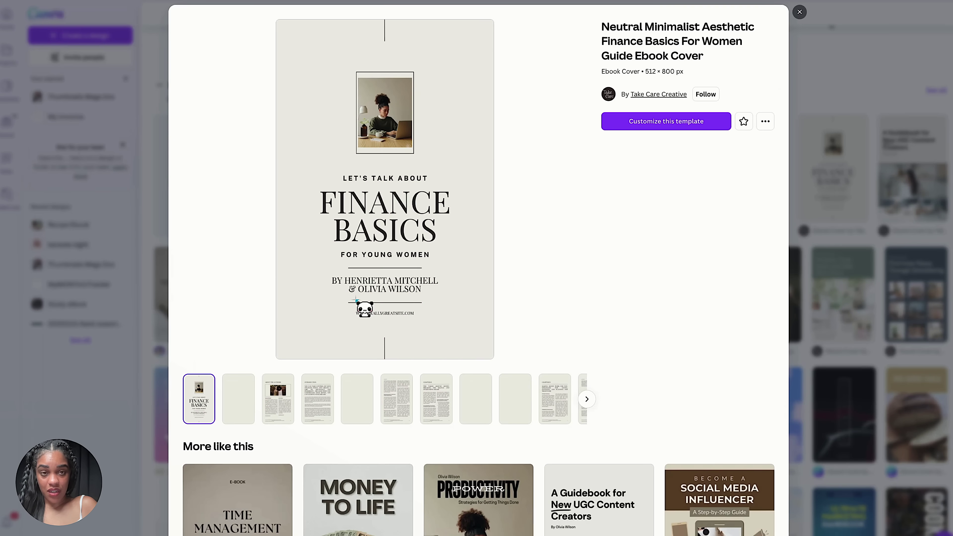
click(244, 408)
click(277, 407)
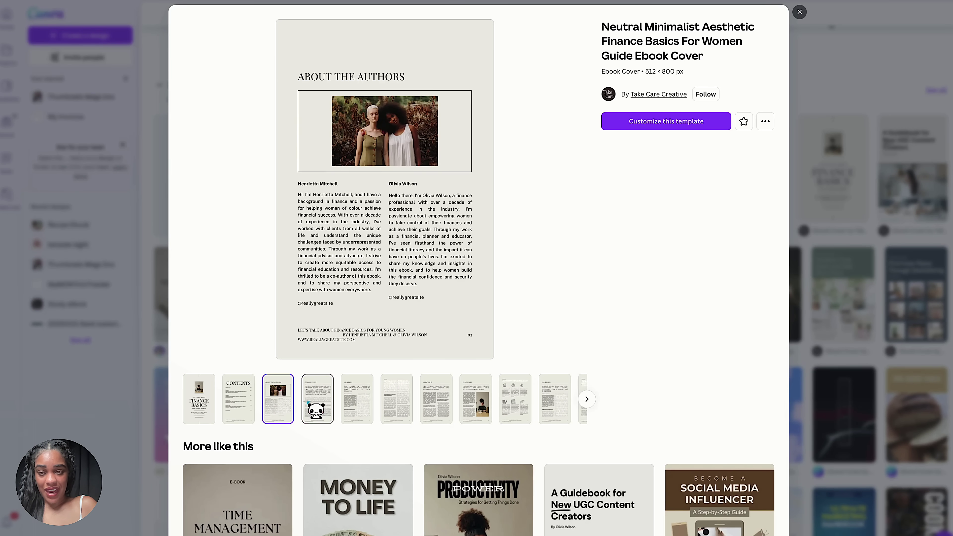
click(317, 404)
click(357, 403)
click(404, 406)
click(438, 404)
click(471, 406)
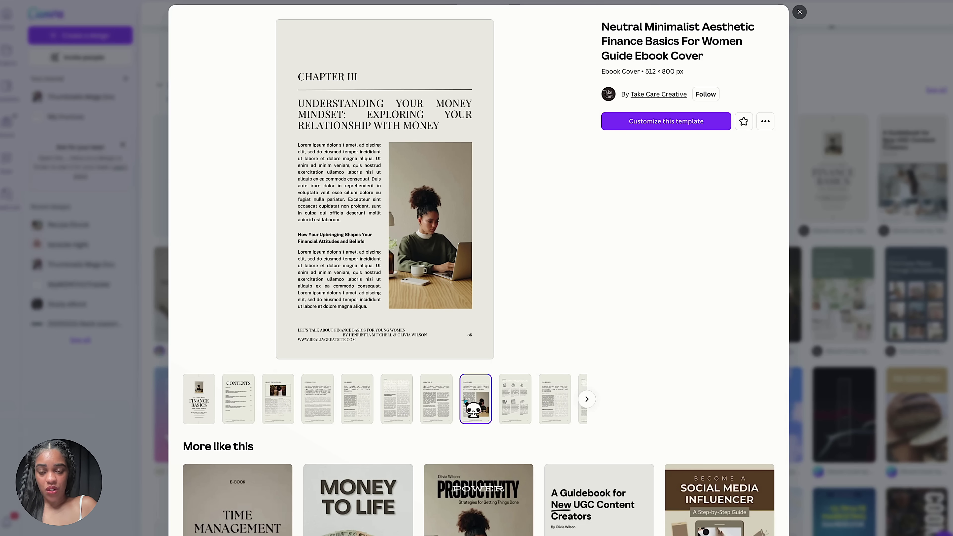
click(508, 397)
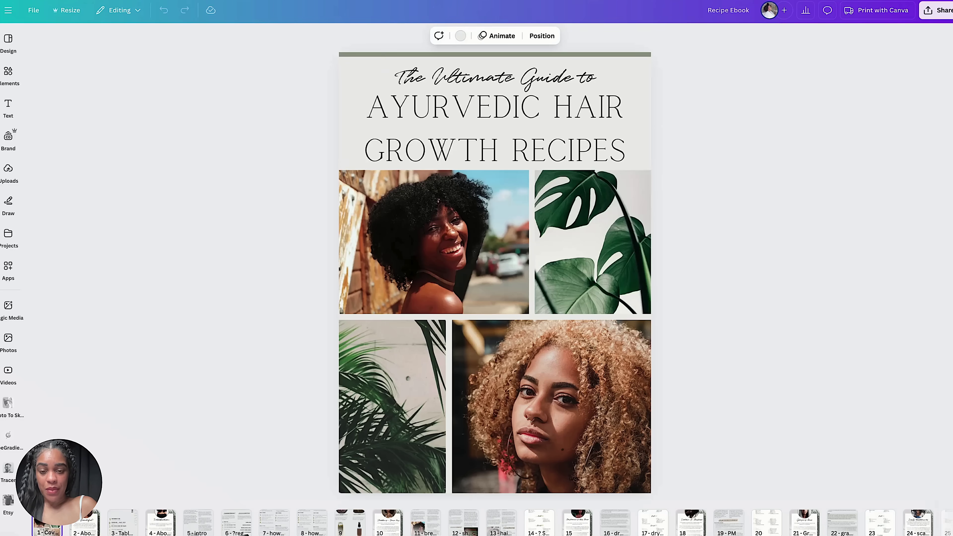
Step: Look through the first pages of the existing Recipe Ebook design as a layout example
scroll(472, 366, down, 1)
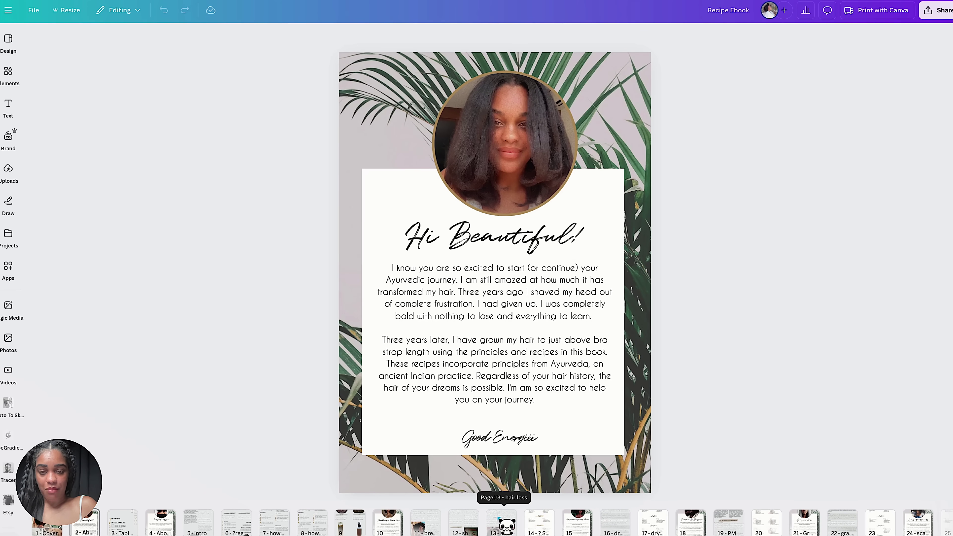
right_click(518, 525)
click(774, 298)
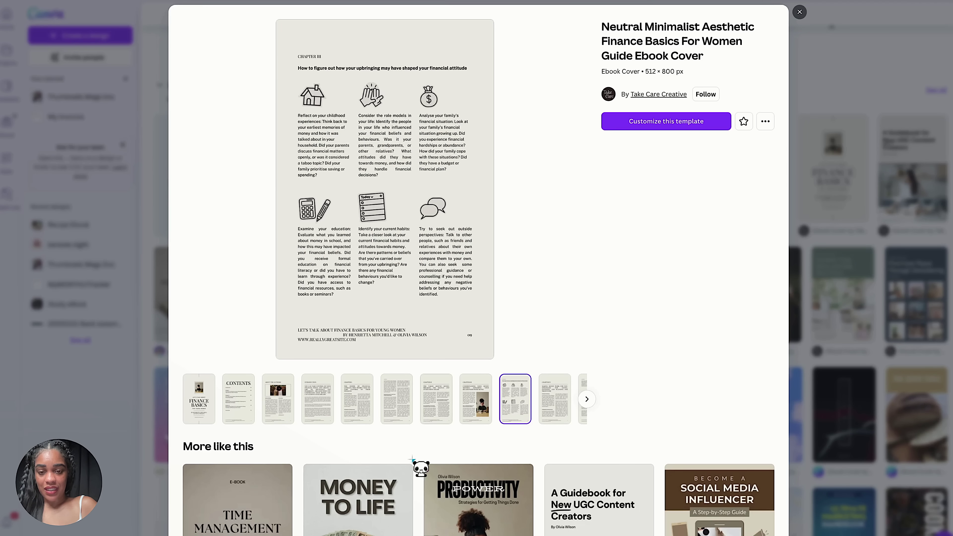
Step: Return to the Finance Basics template, view its Chapter III opening page, and open the template for customizing
click(473, 423)
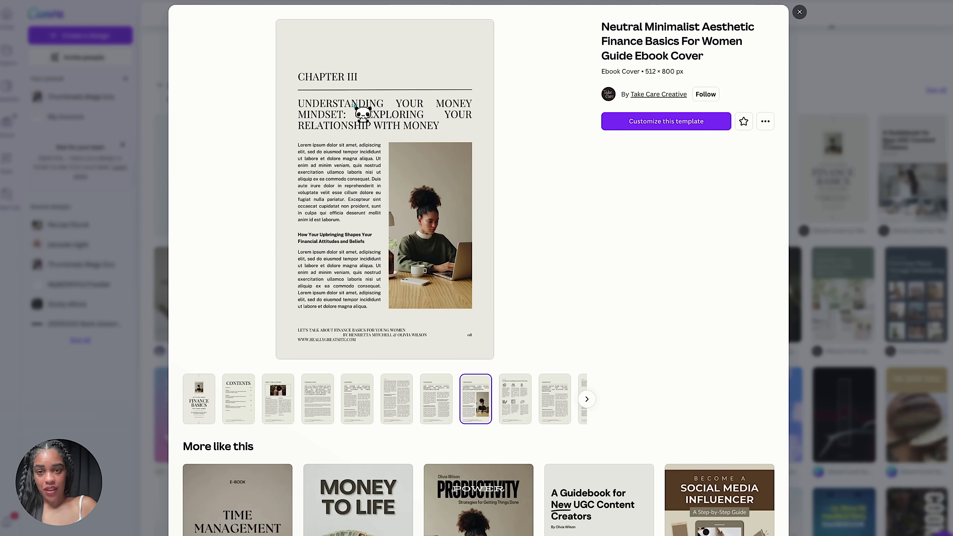
click(679, 127)
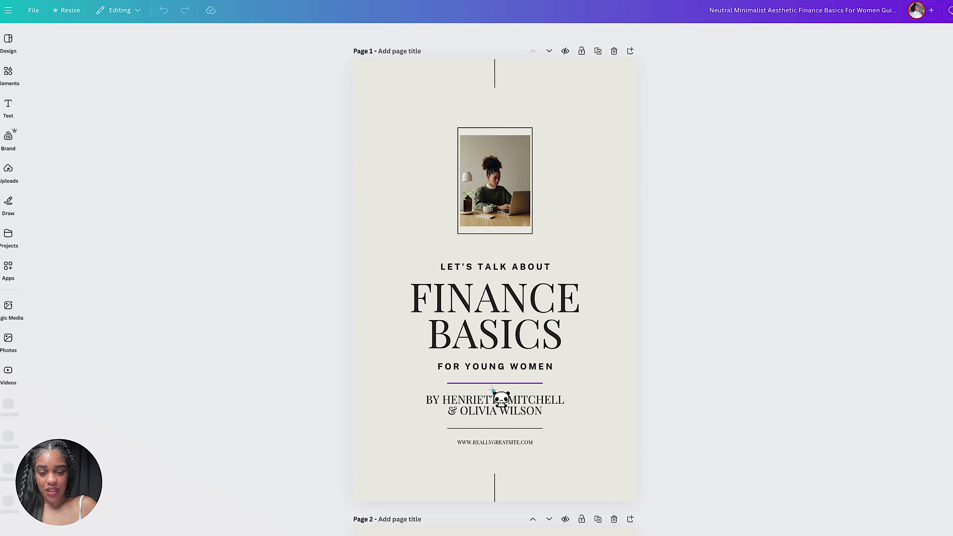
Step: Examine the template's replaceable text blocks on the author, introduction and Chapter I pages
scroll(501, 399, down, 20)
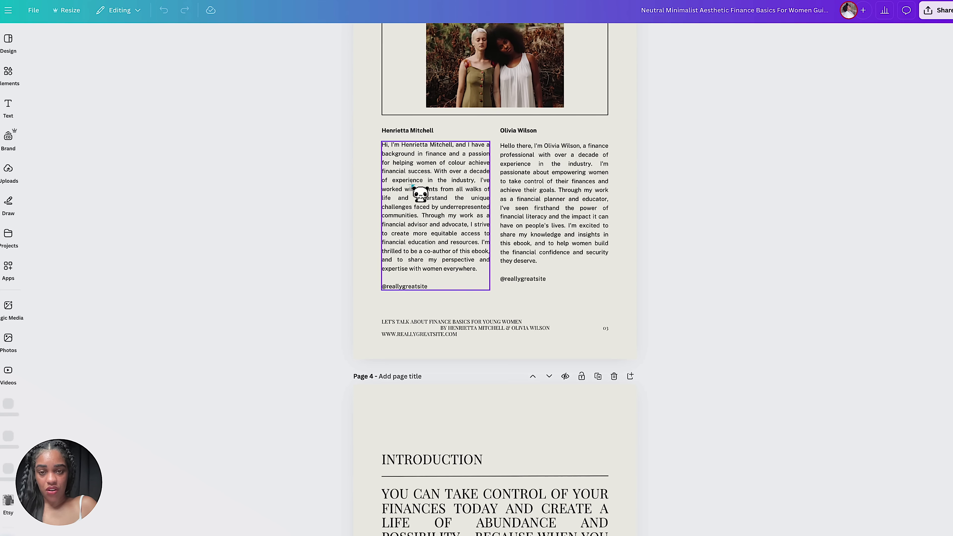
click(421, 193)
click(543, 188)
scroll(542, 187, down, 9)
click(542, 187)
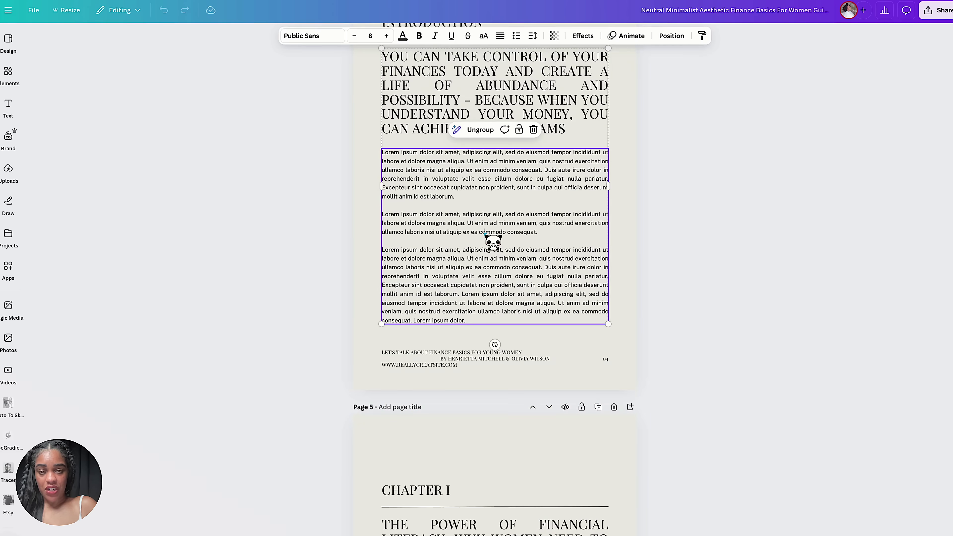
scroll(485, 233, down, 10)
click(485, 233)
click(553, 229)
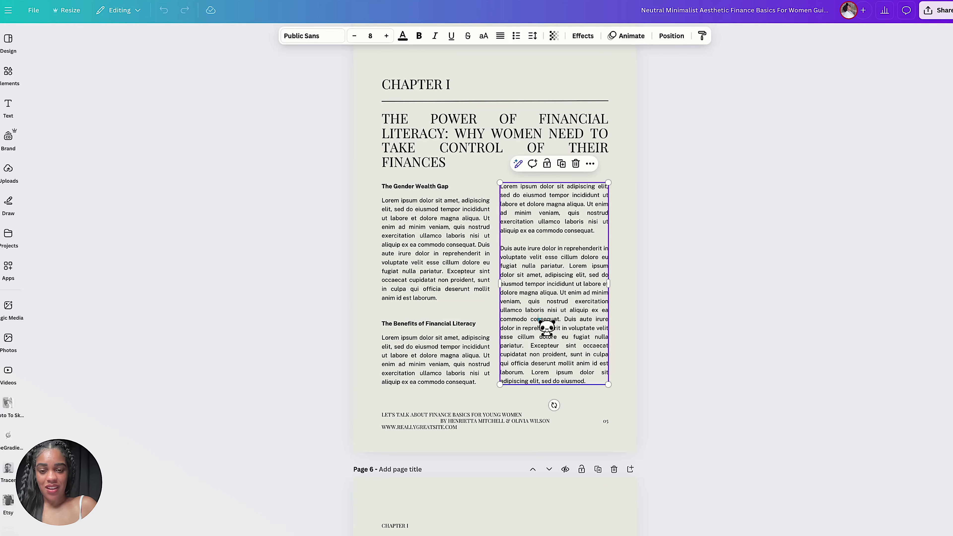
click(448, 377)
scroll(449, 377, down, 10)
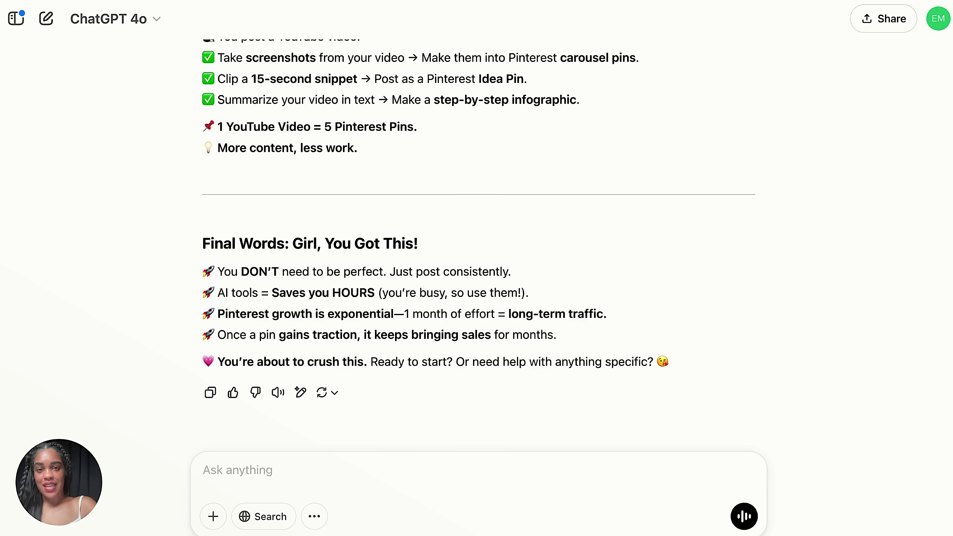
Step: Ask ChatGPT to outline the hair growth ebook and suggest how to maximize its value to charge $40, highlighting that price in the prompt
text(for m)
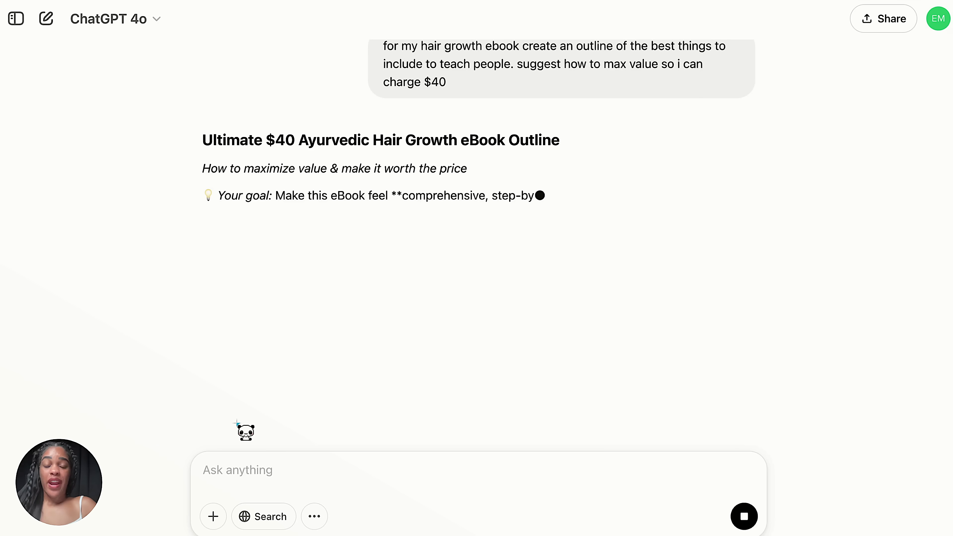
drag(514, 63, 480, 94)
click(480, 94)
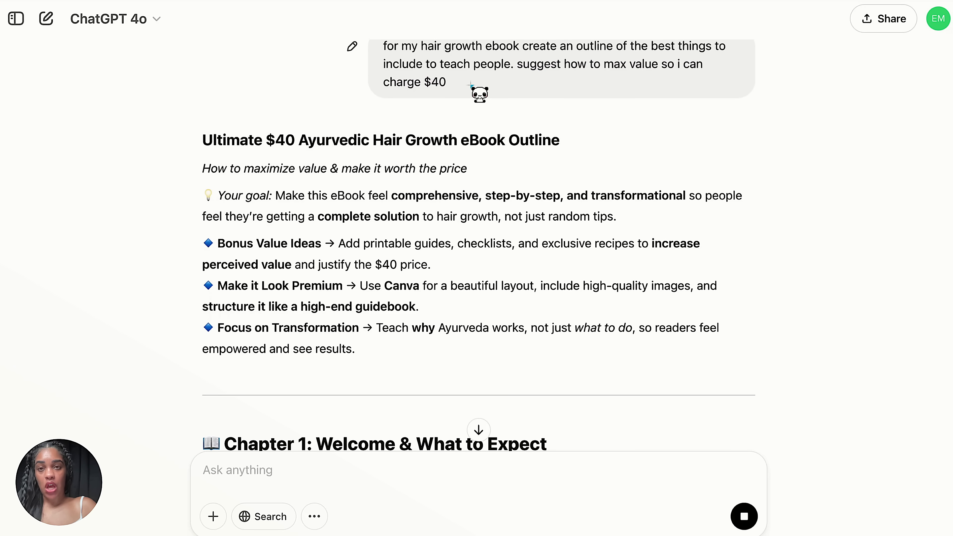
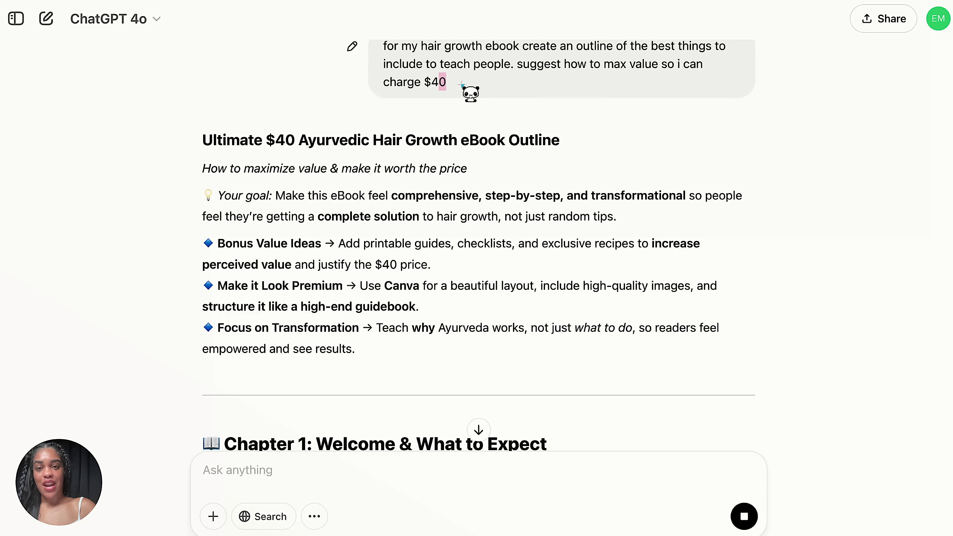
drag(461, 84, 422, 87)
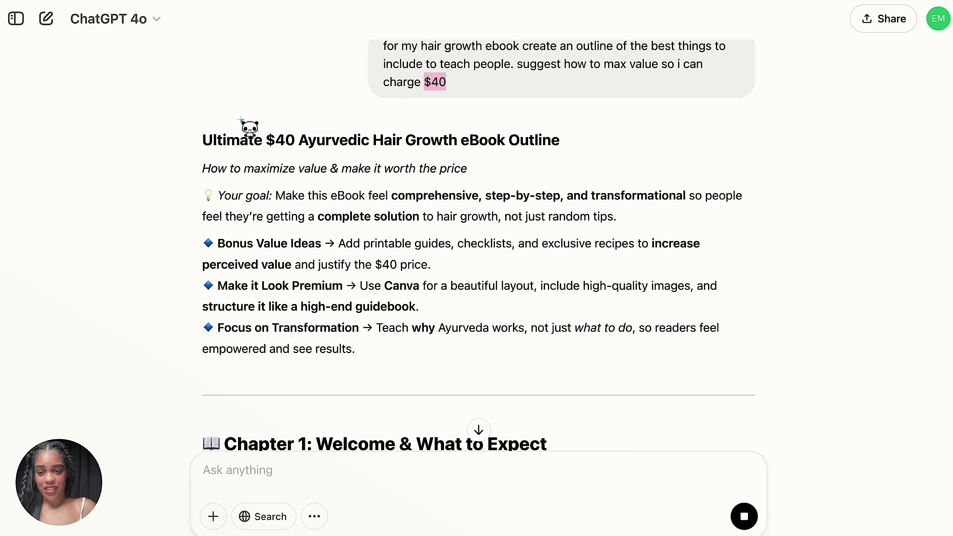
Step: Examine the outline's Bonus Value Ideas, highlighting the advice on adding printable guides and checklists
scroll(239, 123, down, 2)
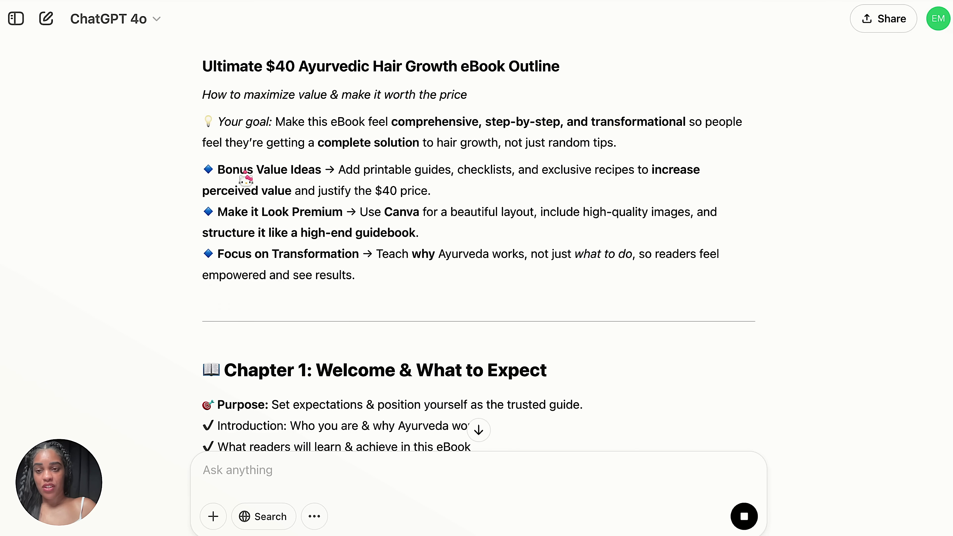
drag(339, 170, 338, 174)
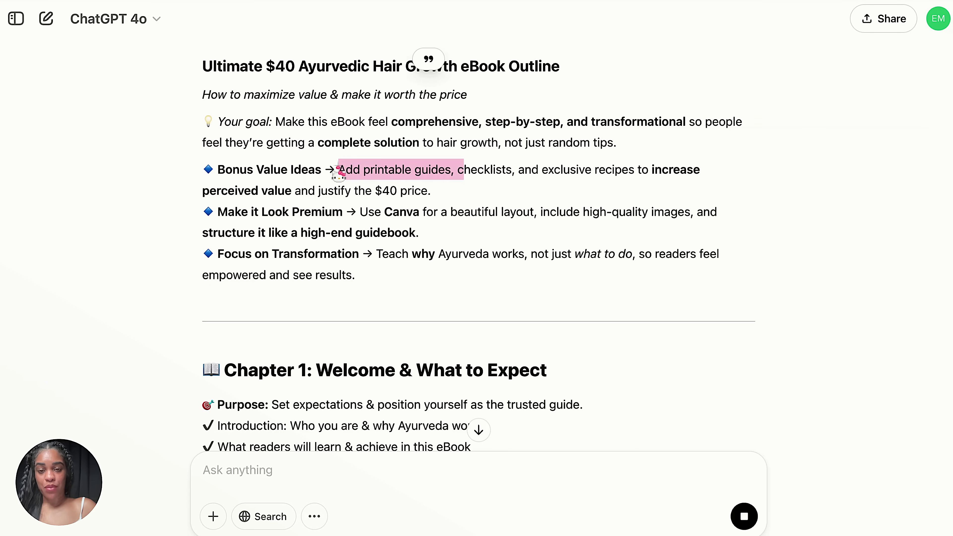
key(shift+Right)
key(shift+Right)
key(shift+Right)
key(shift+Right)
key(shift+Right)
key(shift+Right)
key(shift+Right)
key(shift+Right)
key(shift+Right)
key(shift+Right)
key(shift+Right)
key(shift+Right)
key(shift+Right)
key(shift+Right)
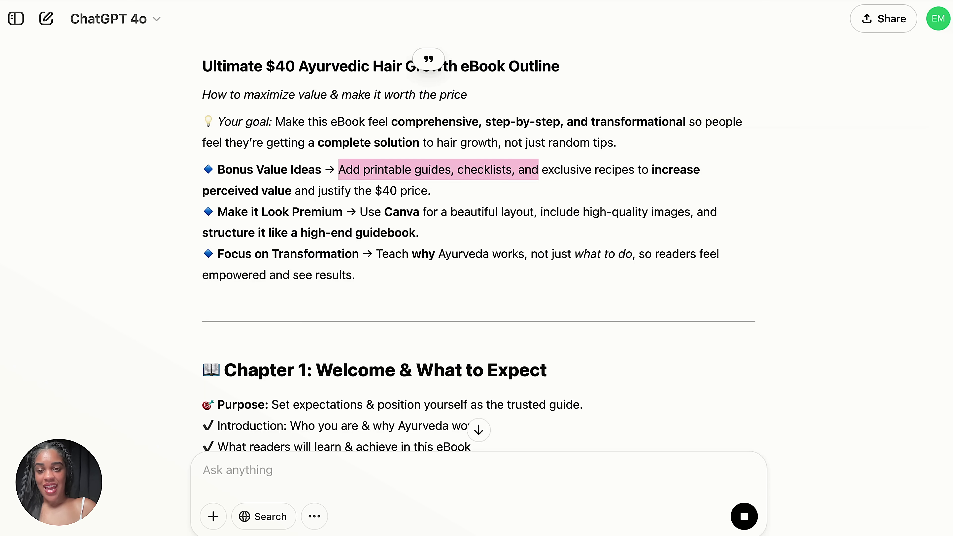
key(shift+Left)
key(shift+Left)
key(shift+Left)
key(shift+Left)
key(shift+Left)
key(shift+Left)
key(shift+Left)
key(shift+Left)
key(shift+Down)
Step: Read the Make it Look Premium and Focus on Transformation advice, highlighting the Canva layout tip and "what to do"
click(362, 216)
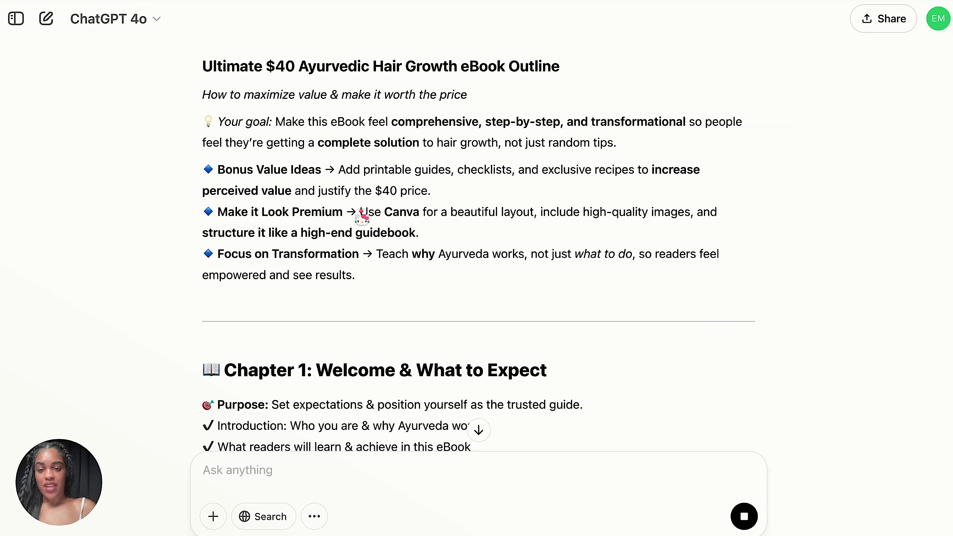
drag(362, 216, 429, 234)
click(376, 264)
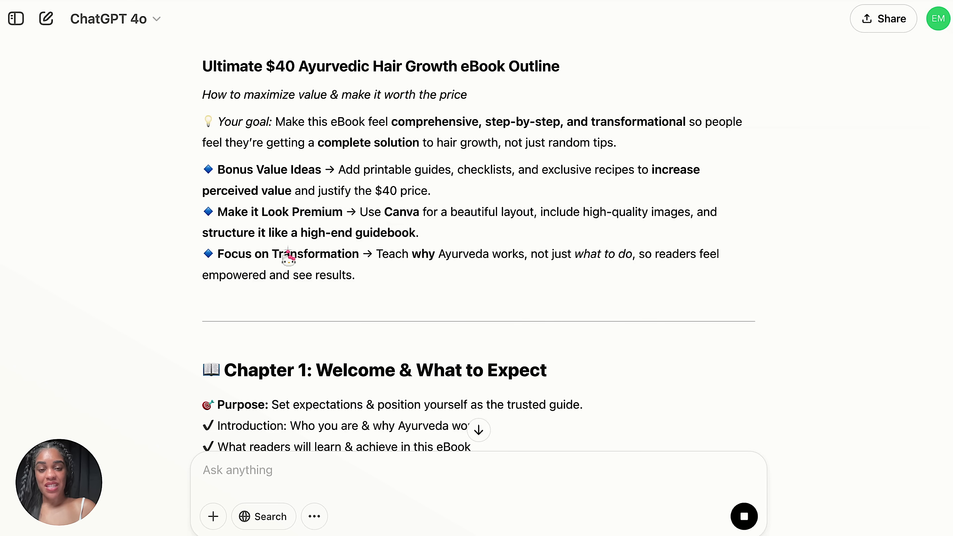
drag(562, 256, 637, 259)
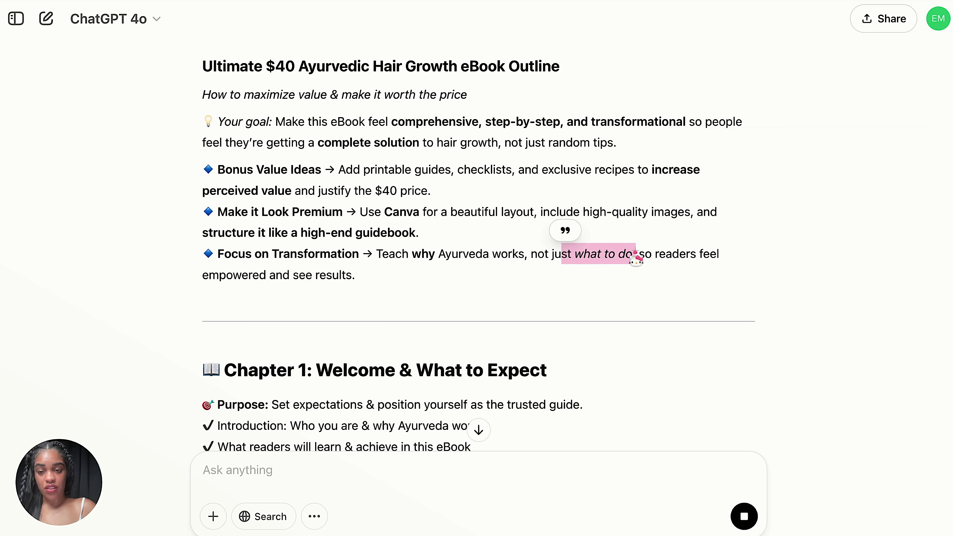
Step: Read the outline's Chapter 1 and Chapter 2 points and bonus ideas, highlighting the Chapter 2 heading
click(408, 235)
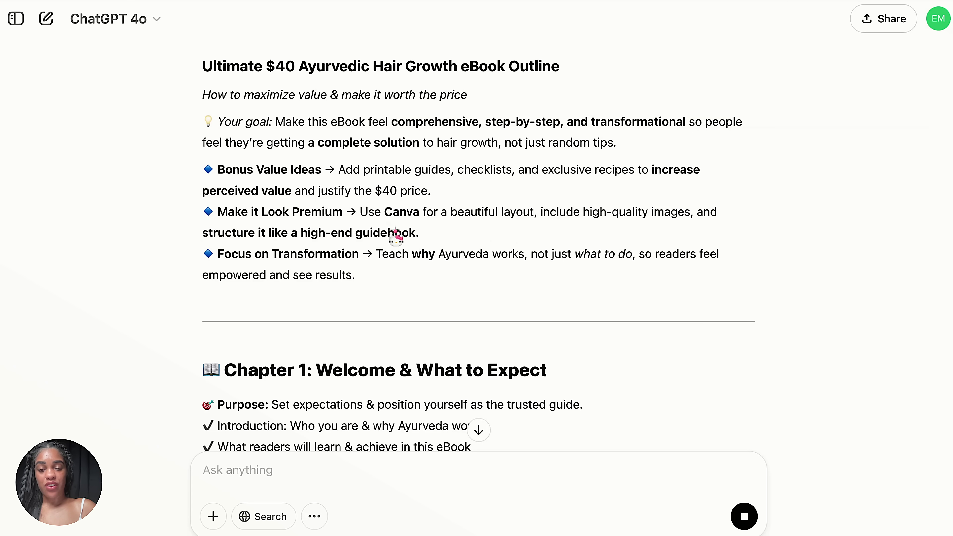
scroll(372, 264, down, 5)
scroll(374, 267, down, 4)
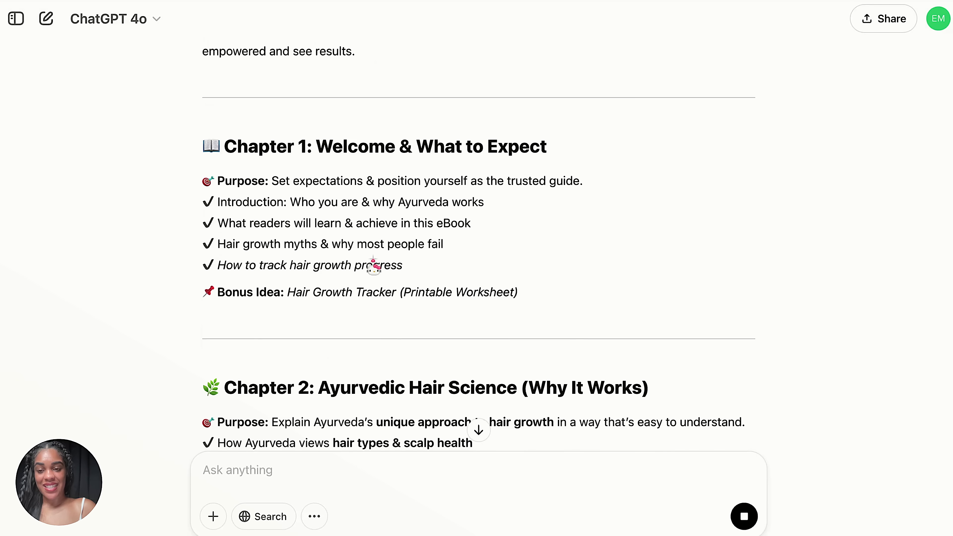
scroll(373, 263, down, 6)
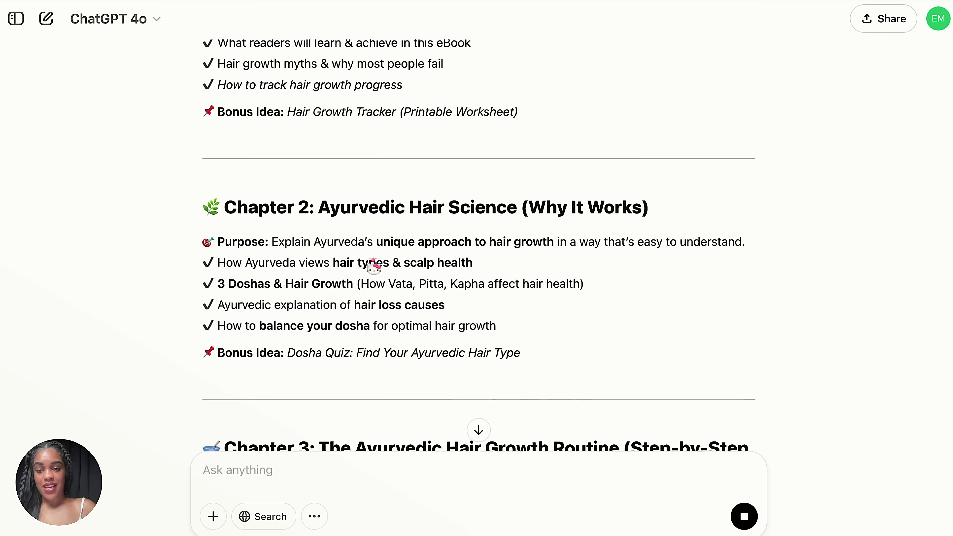
scroll(312, 135, up, 2)
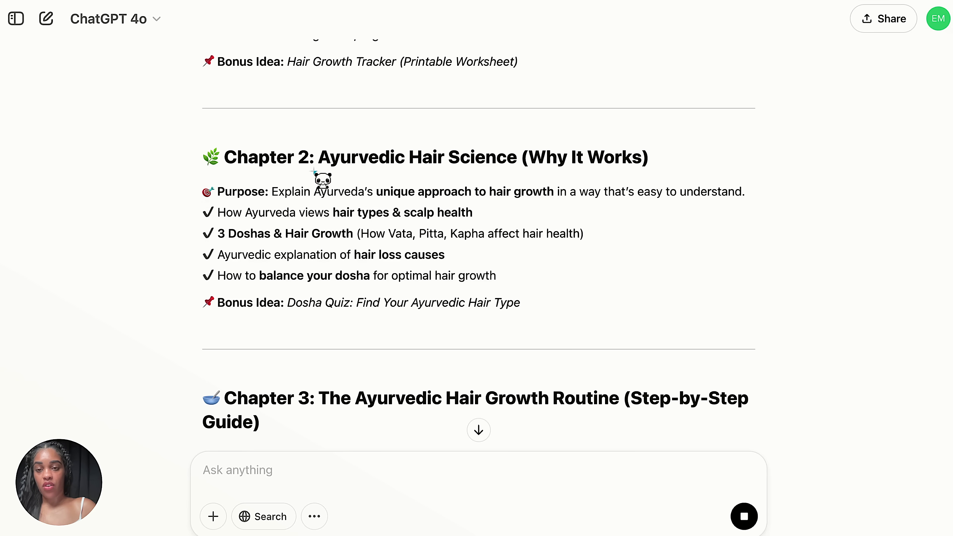
drag(310, 160, 528, 160)
Step: Read the outline's Chapters 3 through 9, from the hair growth routine to the success plan
scroll(443, 160, down, 9)
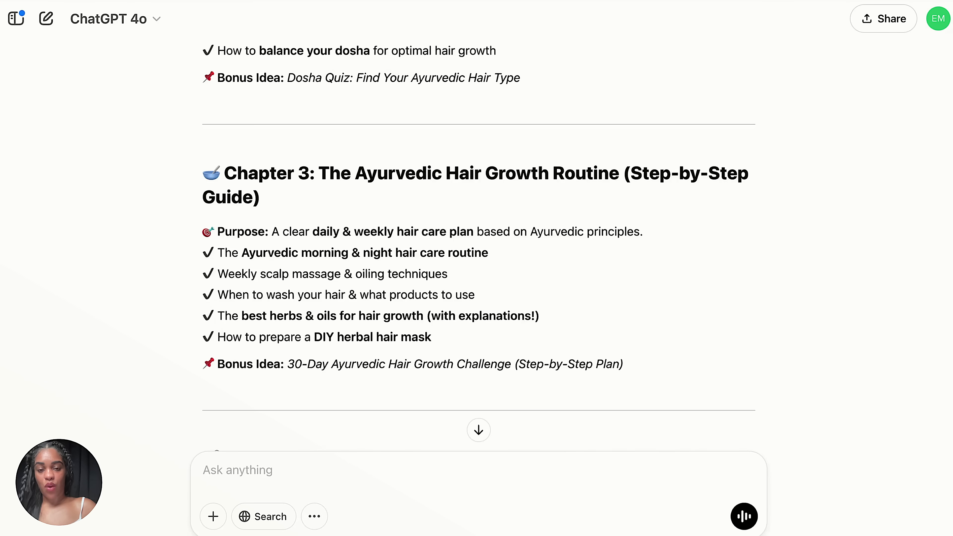
scroll(559, 158, down, 6)
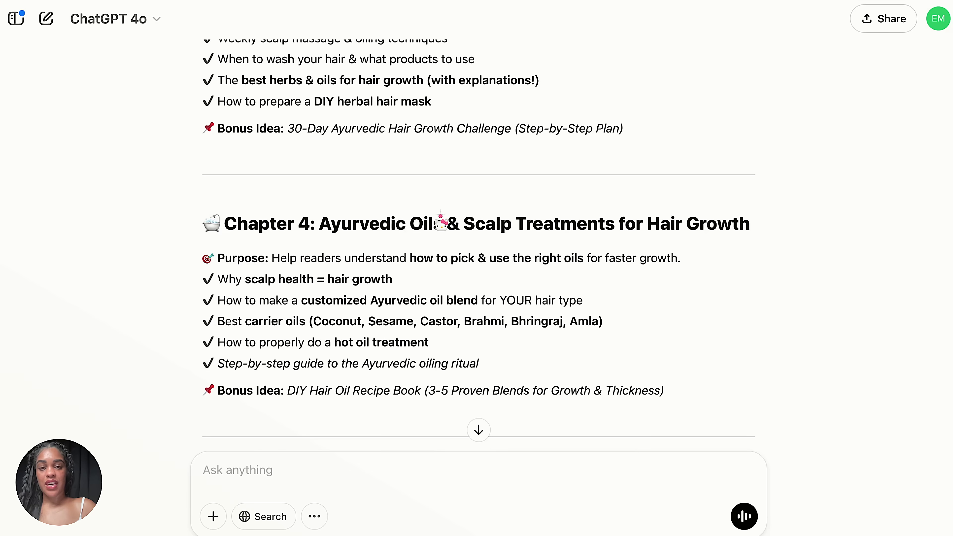
scroll(593, 220, down, 10)
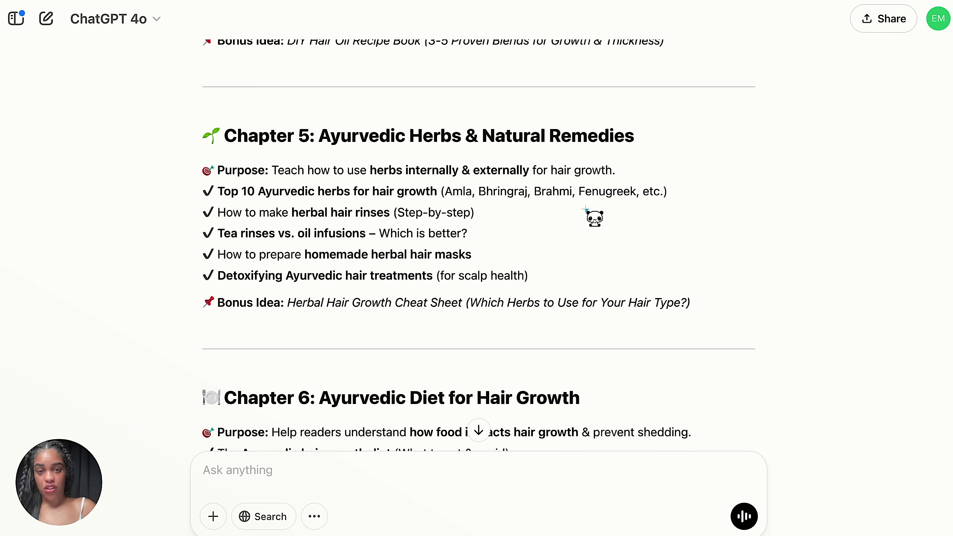
scroll(594, 218, down, 9)
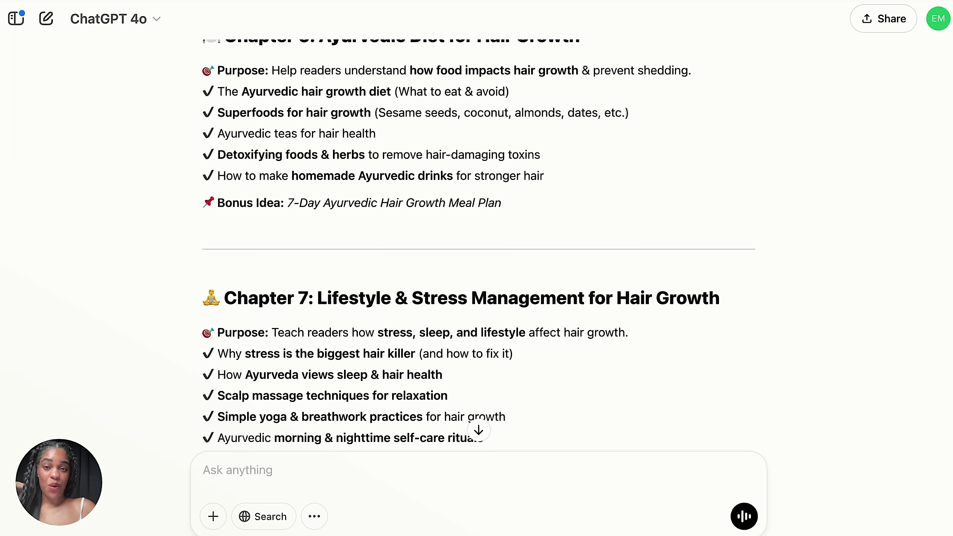
scroll(595, 218, up, 2)
scroll(566, 239, down, 8)
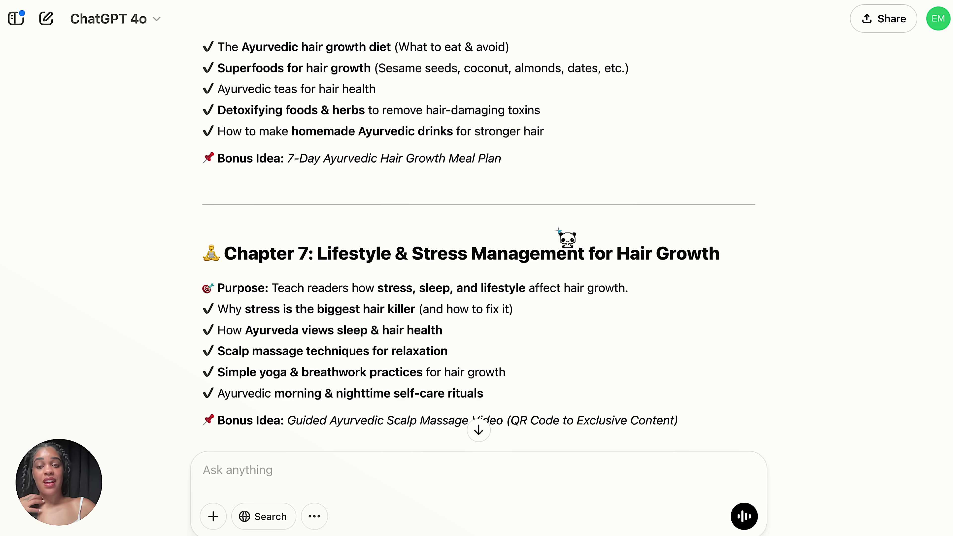
scroll(459, 238, down, 6)
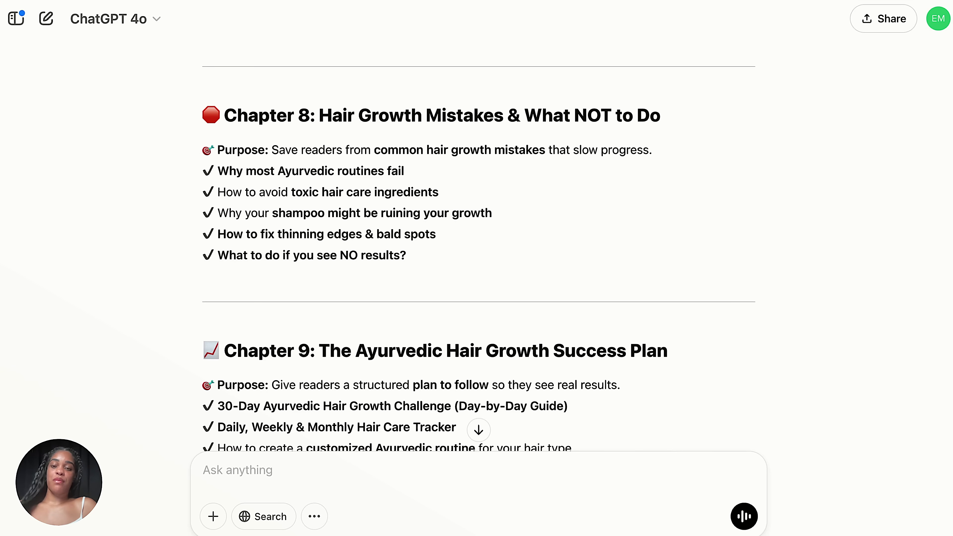
scroll(450, 240, down, 3)
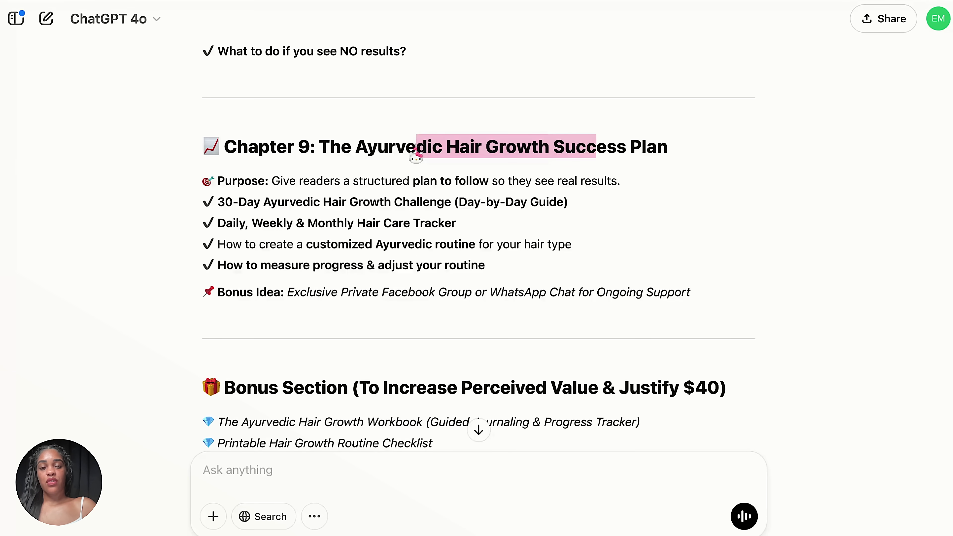
Step: Examine the outline's Bonus Section, highlighting the guided journaling and tracker, routine checklist, product discount code, and video or private community ideas
scroll(496, 276, down, 5)
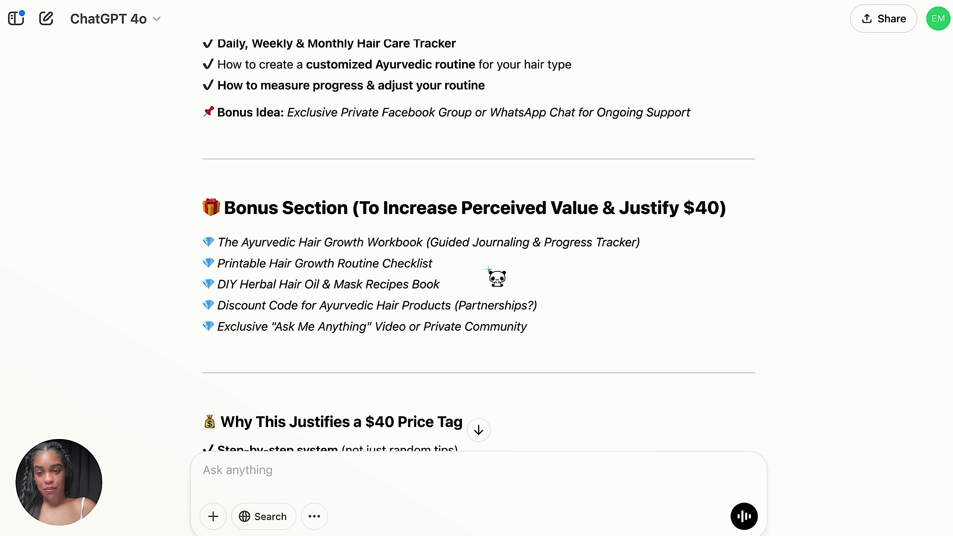
drag(225, 207, 347, 217)
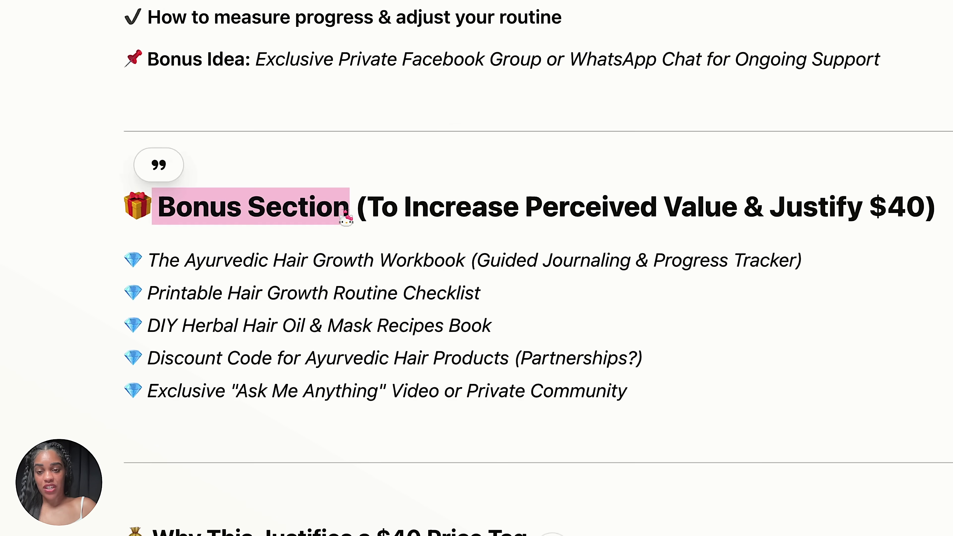
scroll(346, 219, down, 2)
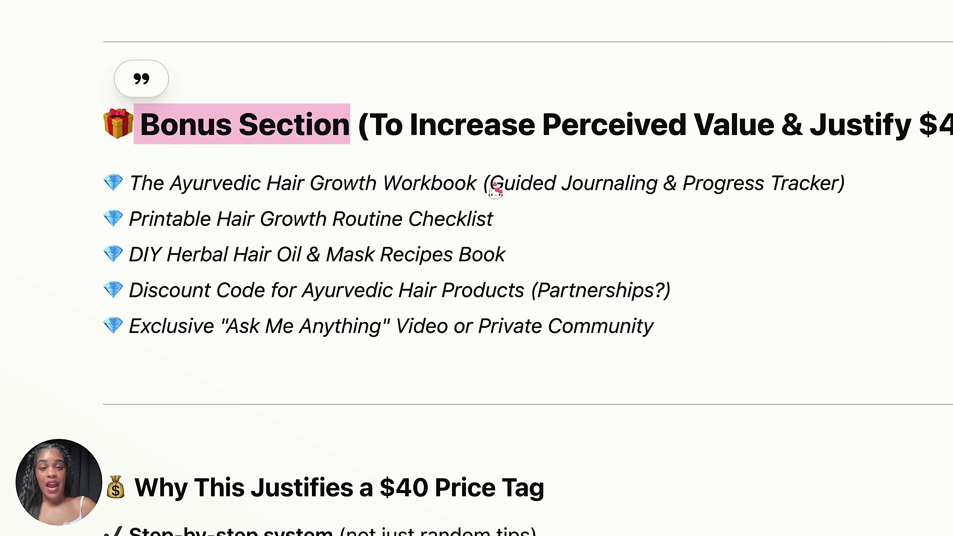
drag(496, 190, 845, 189)
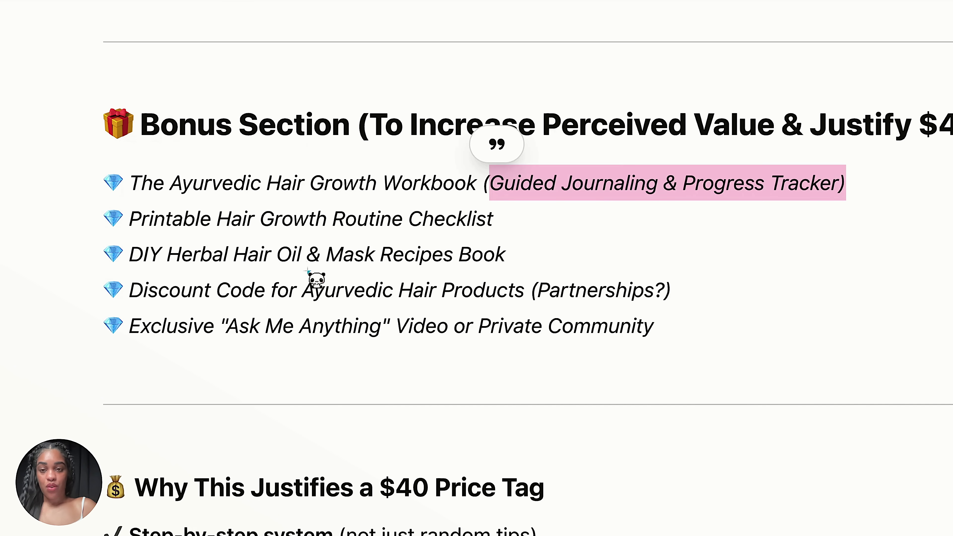
drag(275, 220, 468, 227)
scroll(300, 244, down, 2)
drag(130, 263, 526, 277)
click(583, 268)
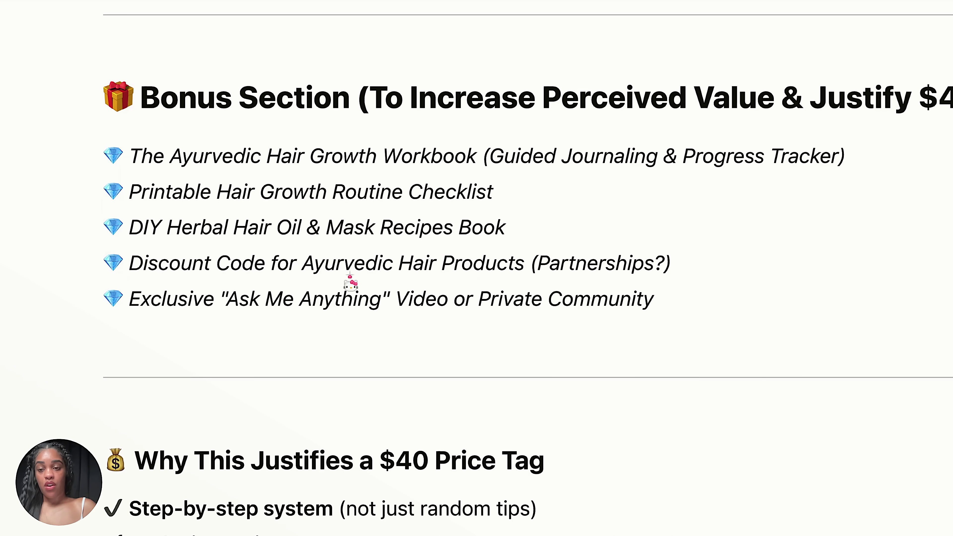
scroll(349, 280, down, 2)
drag(341, 271, 603, 276)
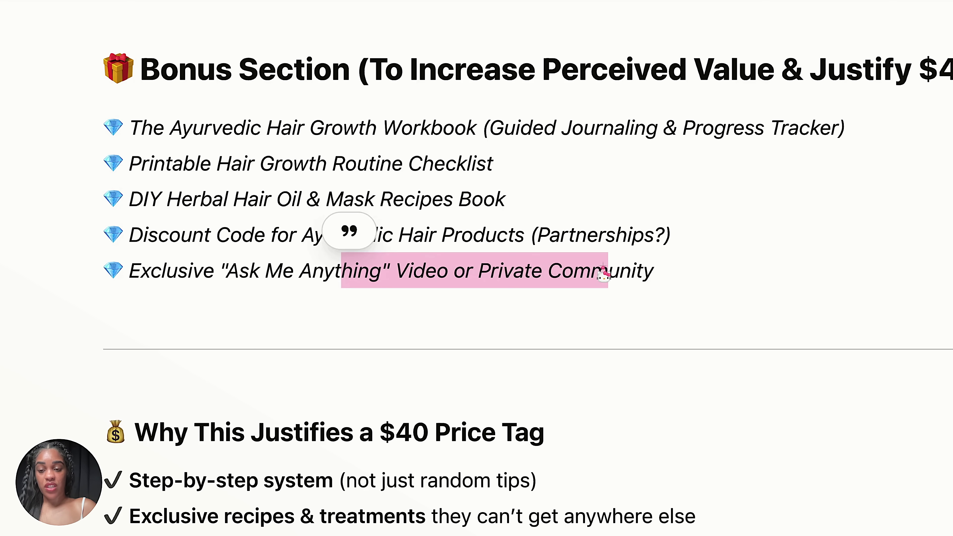
click(494, 319)
Step: Read the $40 price justification and Next Steps, highlighting the price heading and the advice to use Canva or hire a Fiverr designer
scroll(493, 319, down, 8)
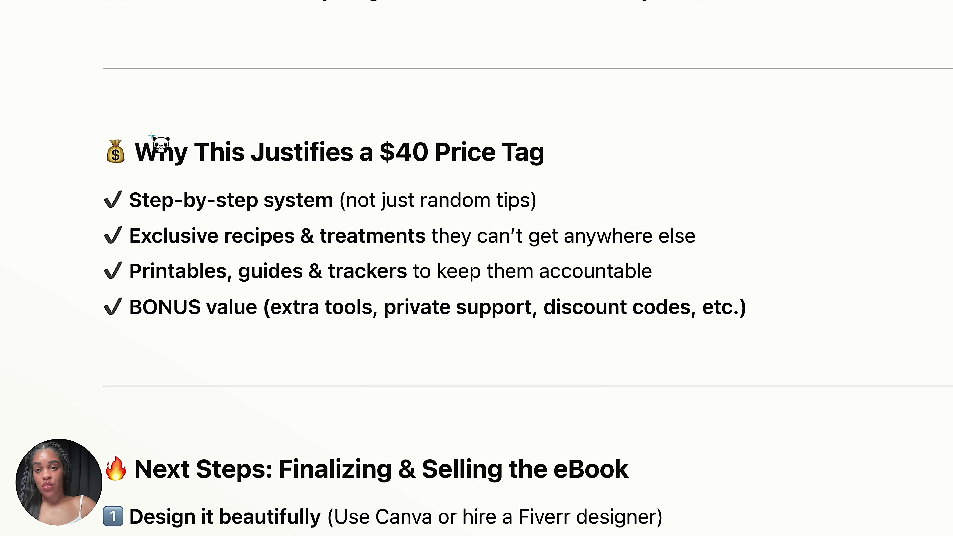
drag(130, 151, 566, 151)
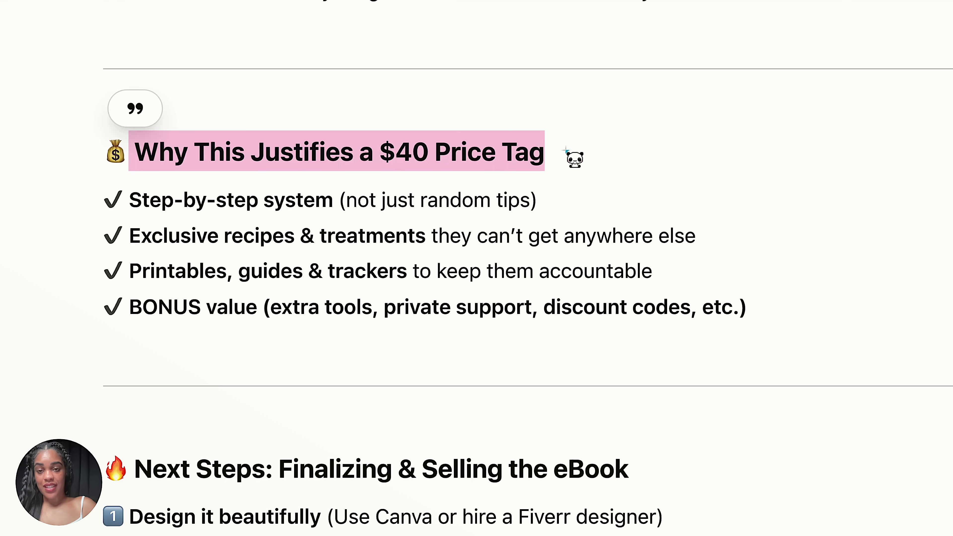
scroll(574, 160, down, 2)
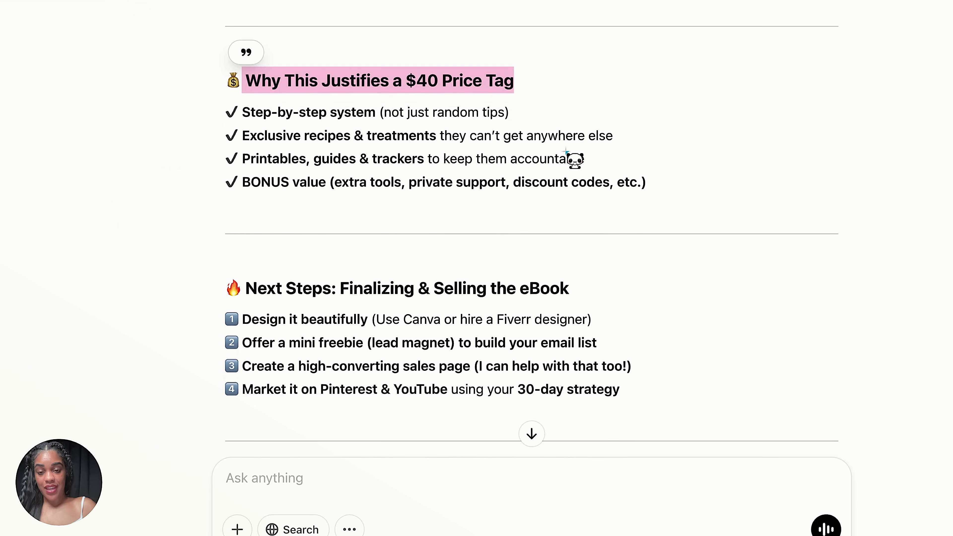
scroll(574, 159, down, 2)
drag(376, 249, 554, 254)
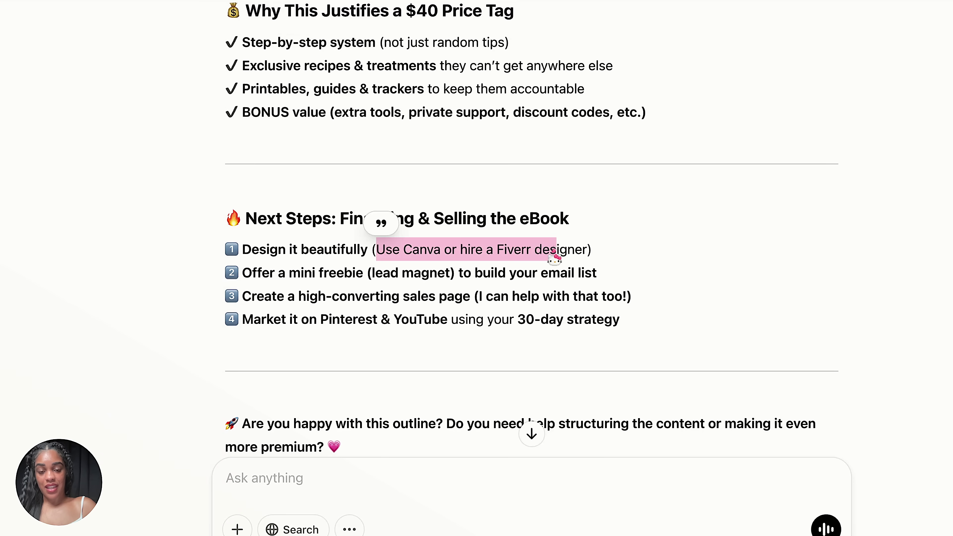
Step: Return to the start of the outline and select the heading "Chapter 1: Welcome & What to Expect"
scroll(555, 258, up, 20)
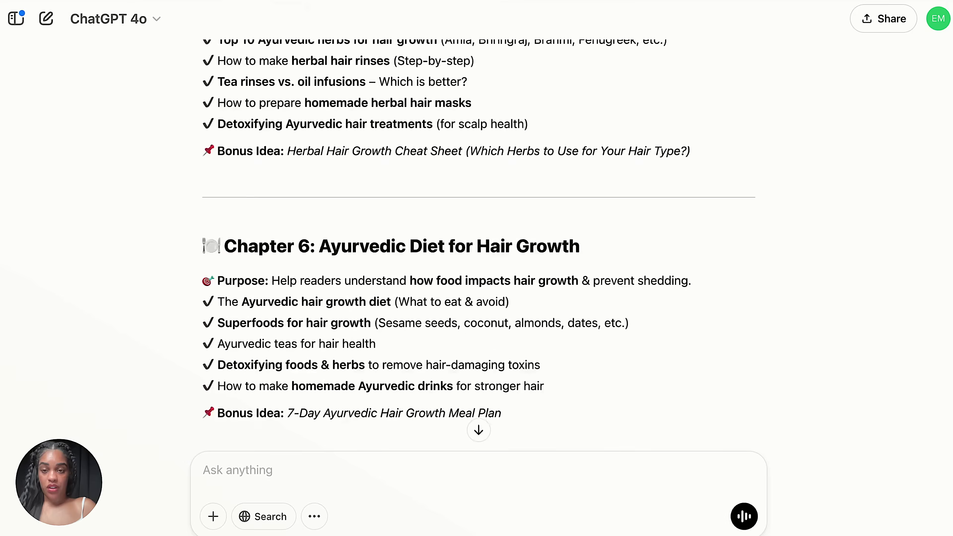
scroll(479, 245, up, 20)
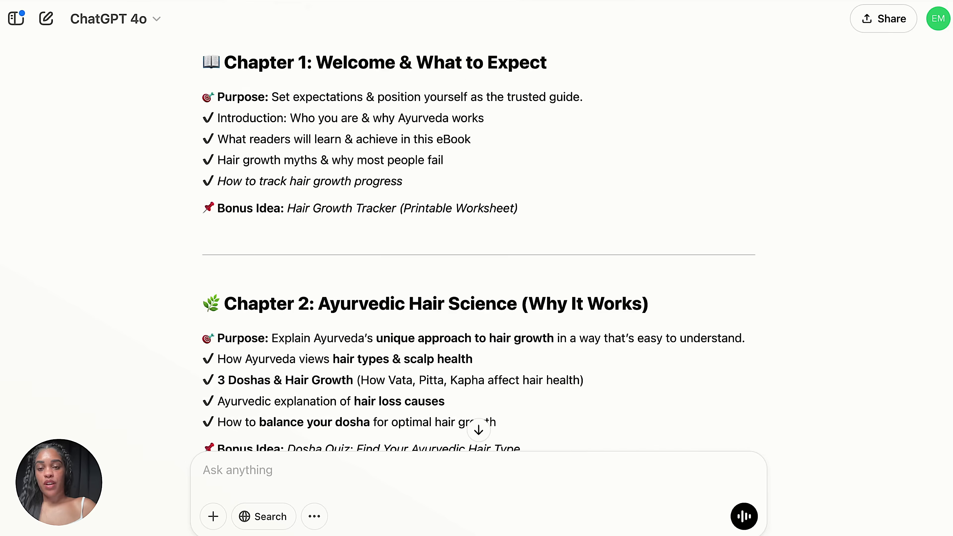
scroll(560, 263, up, 8)
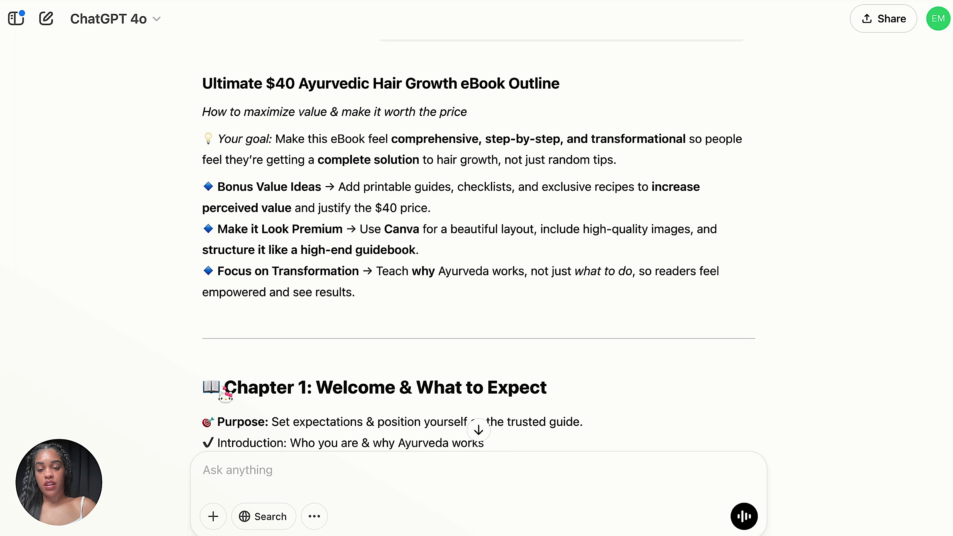
drag(223, 390, 571, 394)
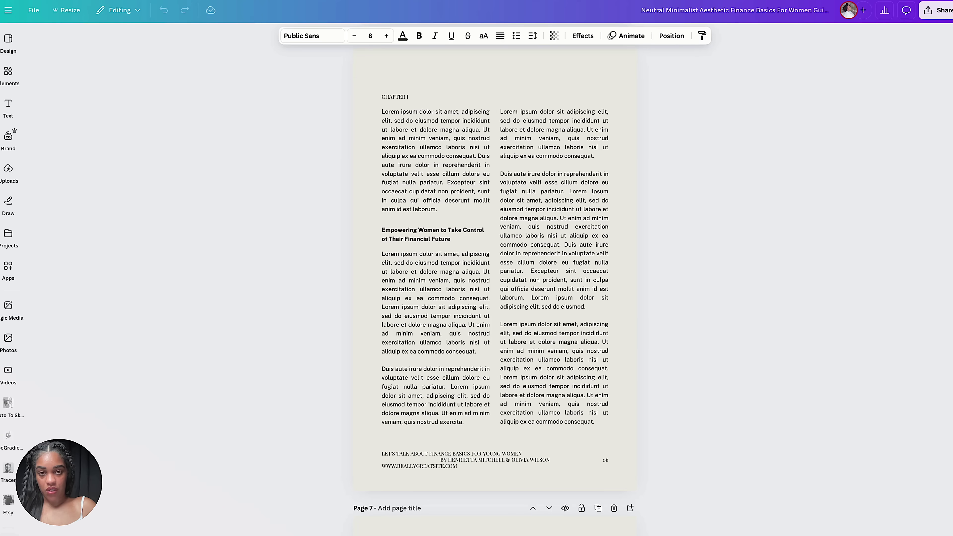
Step: In Canva's Recipe Ebook, replace the contents page's INTRODUCTION heading with "CHAPTER 1: WELCOME & WHAT TO EXPECT" and resize it to fit one line
scroll(457, 249, up, 2)
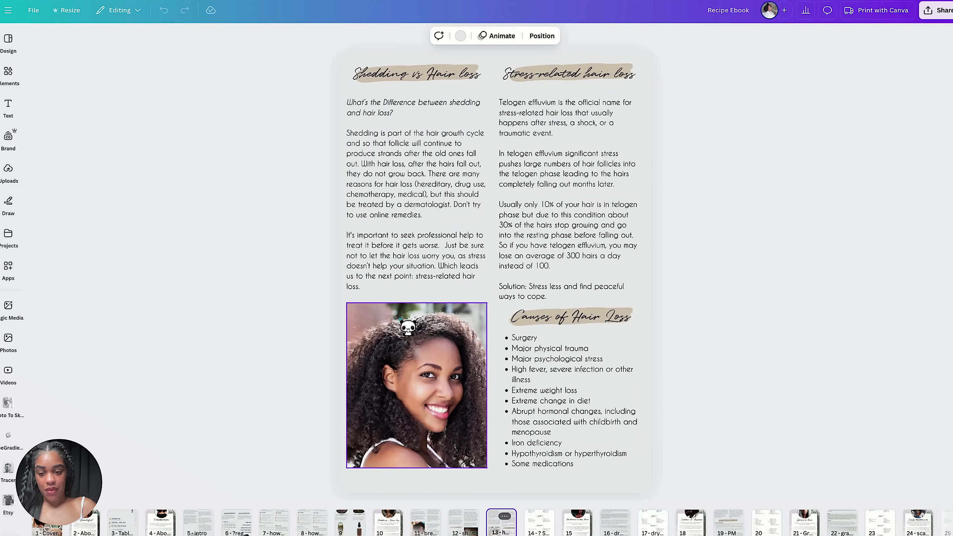
click(95, 526)
click(111, 526)
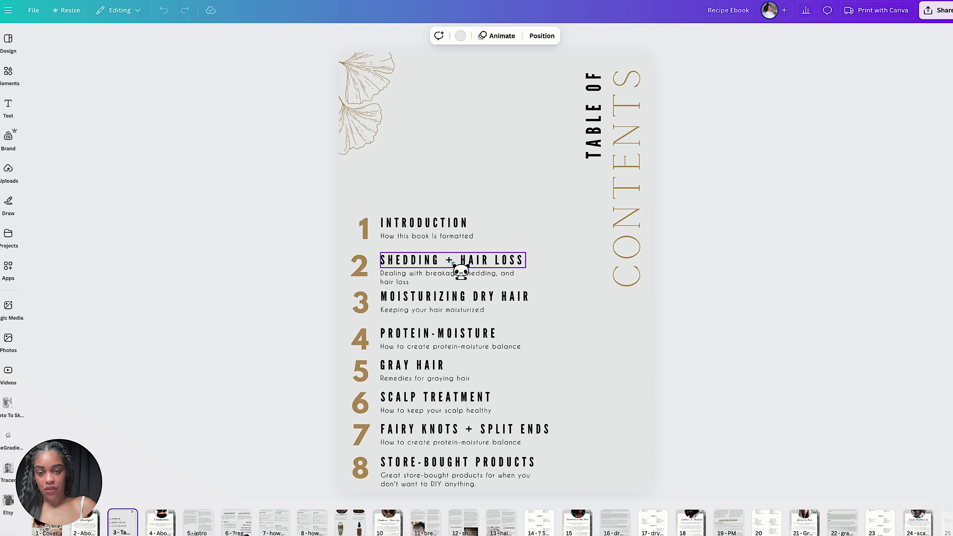
scroll(460, 271, up, 5)
click(285, 176)
double_click(283, 177)
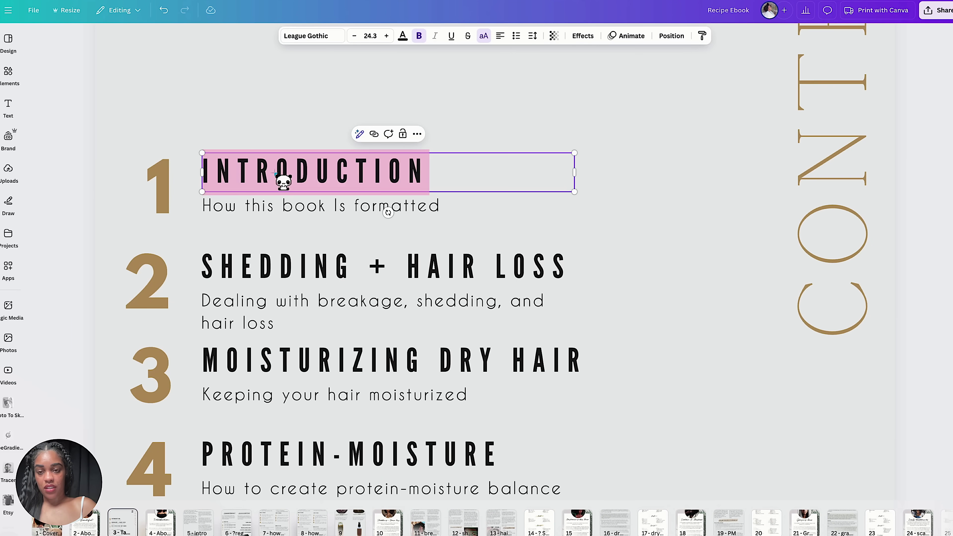
text(CHAPTER 1: WELCOME & WHAT TO EXPECT)
drag(574, 195, 724, 182)
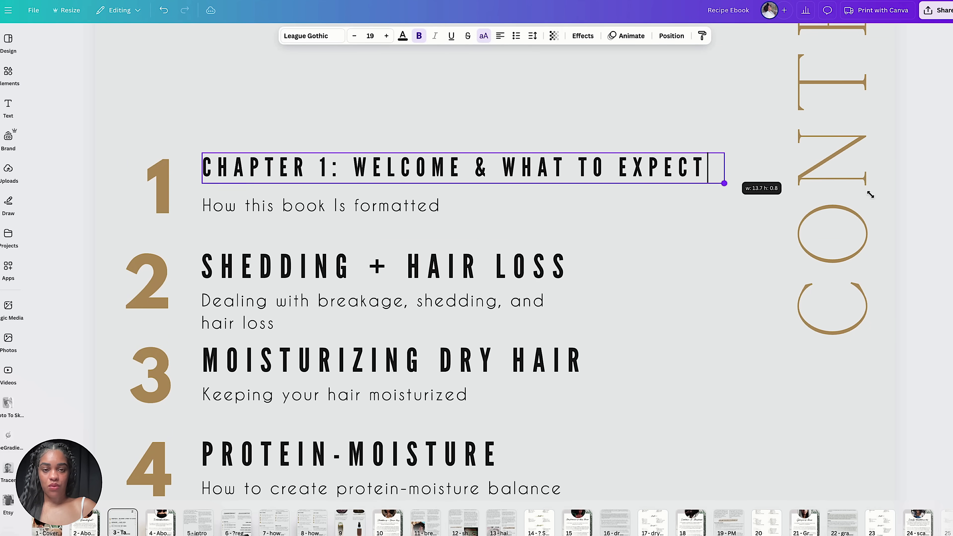
click(691, 244)
scroll(499, 289, down, 2)
scroll(520, 293, down, 2)
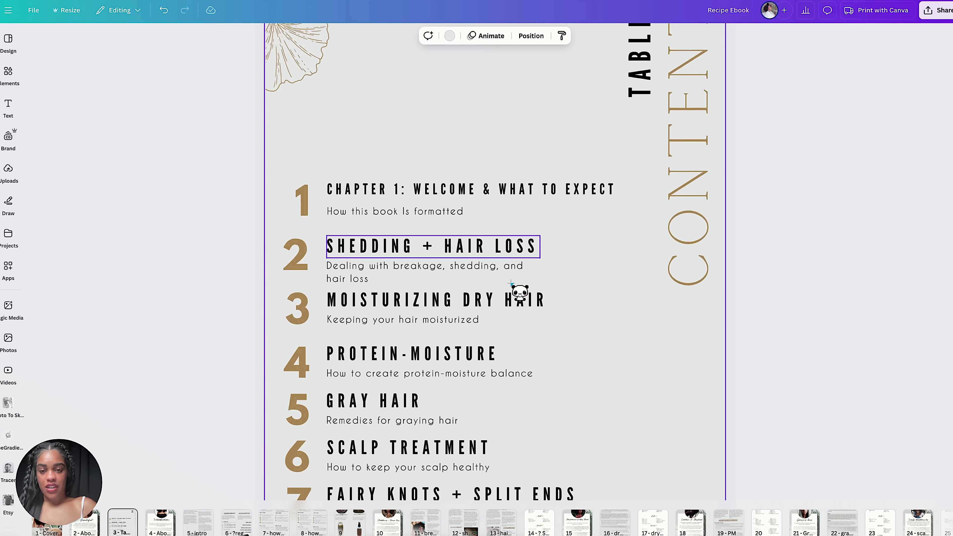
Step: Switch back to ChatGPT and review the points listed under Chapter 1 and Chapter 2
scroll(517, 296, down, 3)
scroll(517, 291, up, 2)
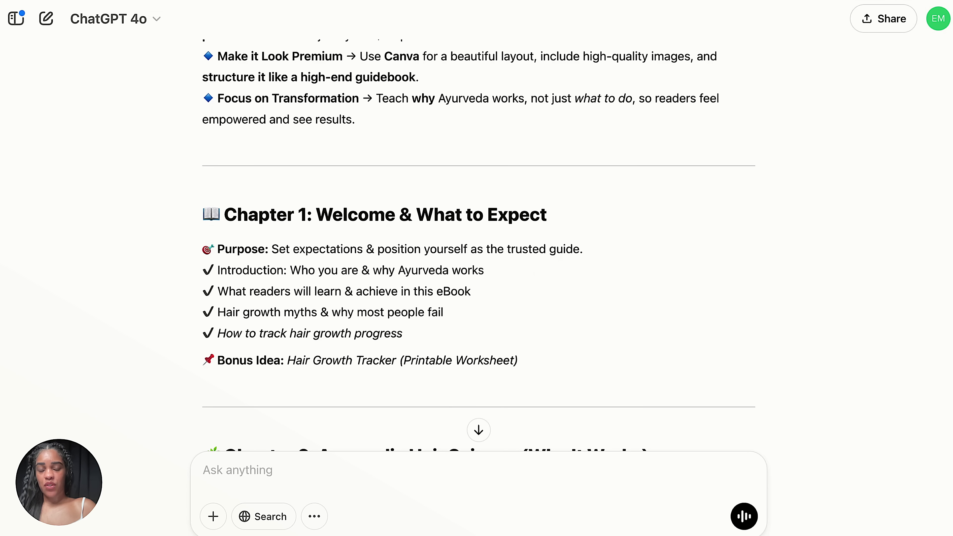
scroll(479, 244, down, 2)
scroll(478, 244, down, 5)
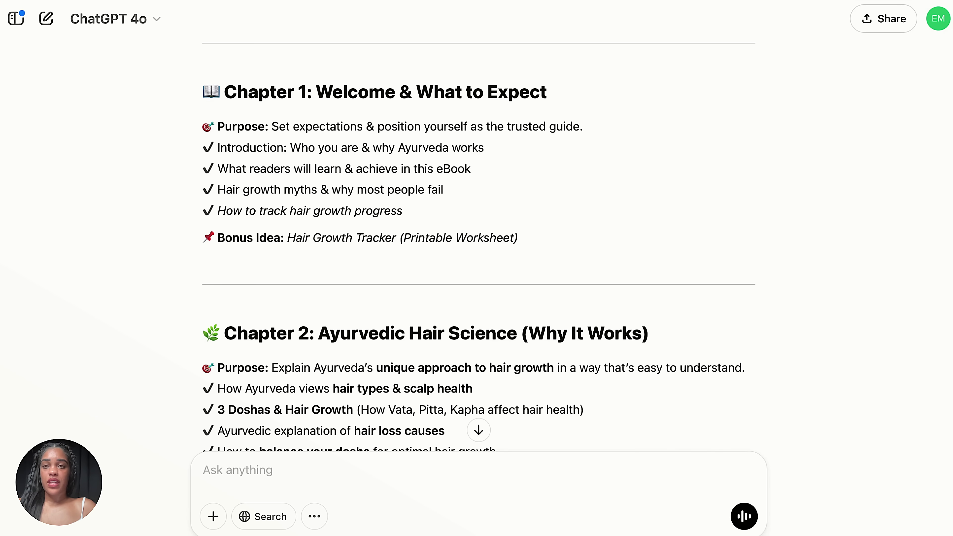
scroll(479, 244, down, 5)
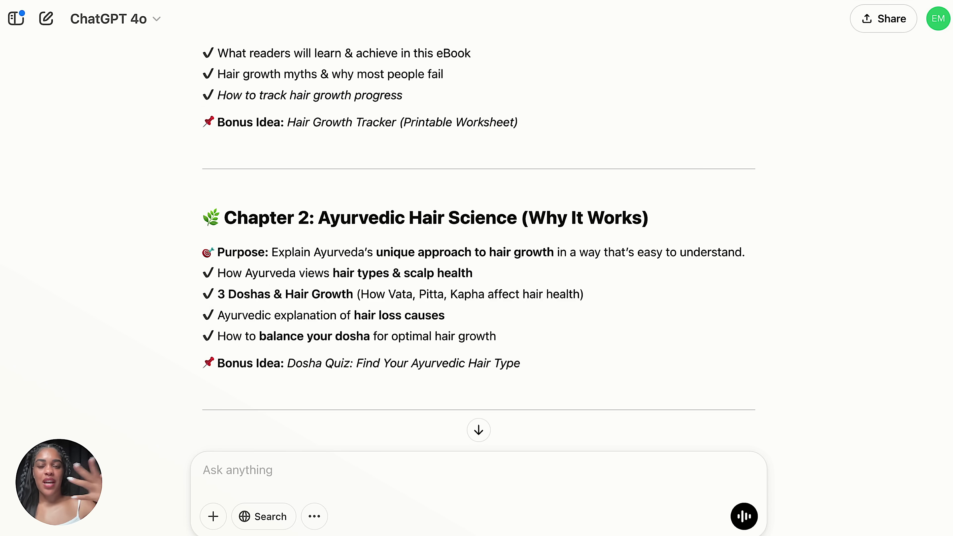
text(brain dump ....)
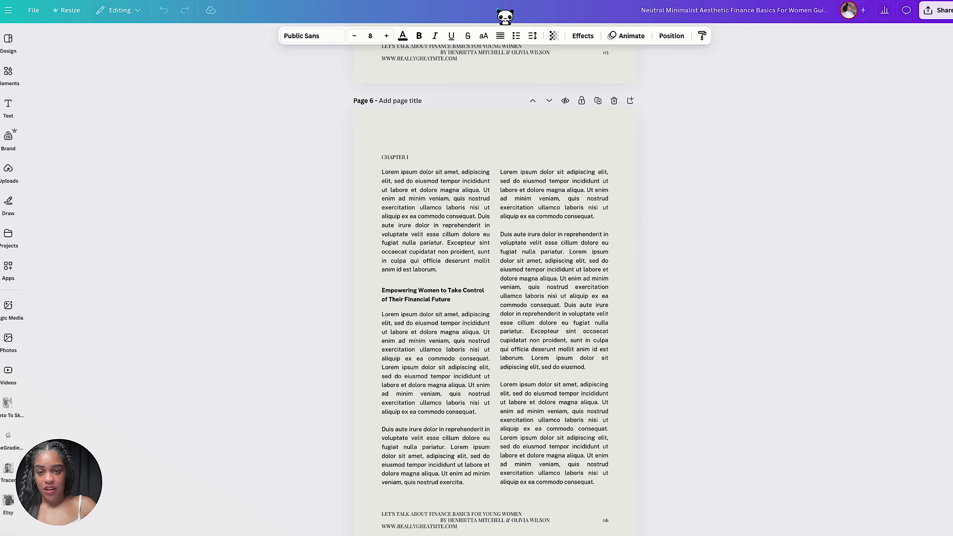
scroll(413, 206, up, 10)
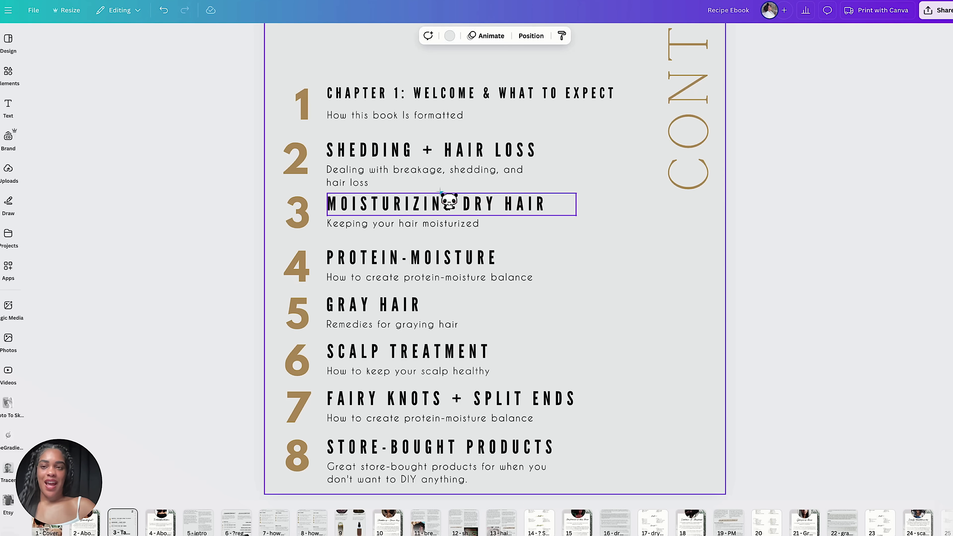
Step: In Canva, look over the Recipe Ebook's contents page and view the design's sharing and download options
scroll(439, 192, up, 5)
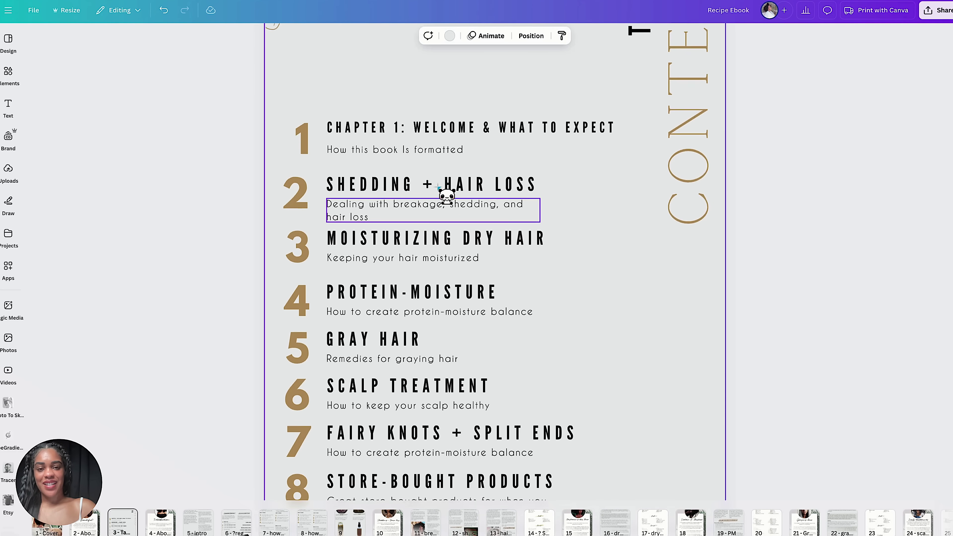
scroll(446, 196, up, 2)
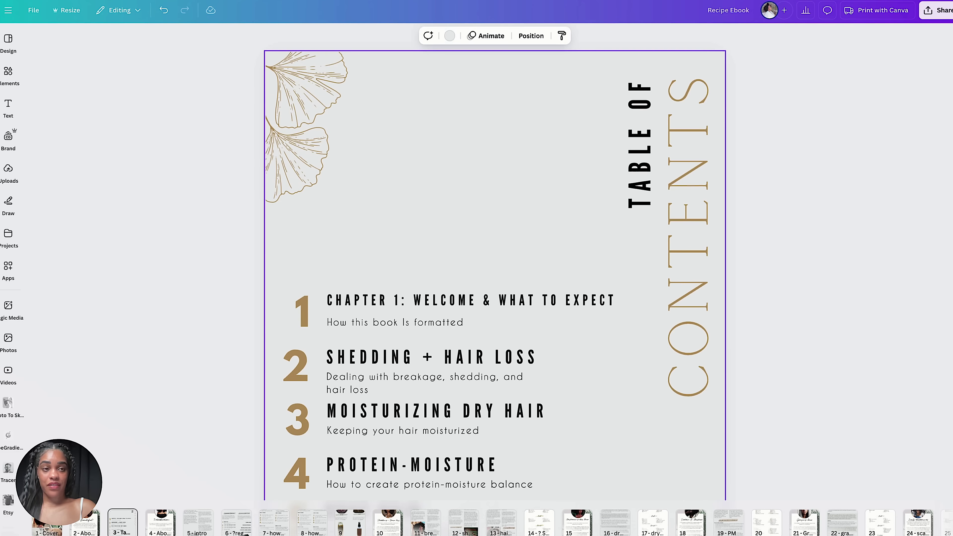
click(927, 12)
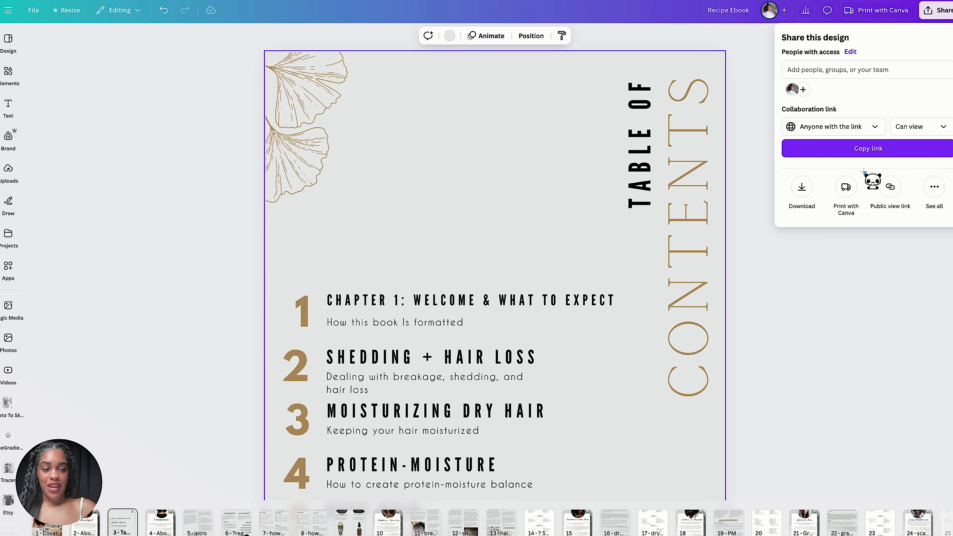
click(762, 335)
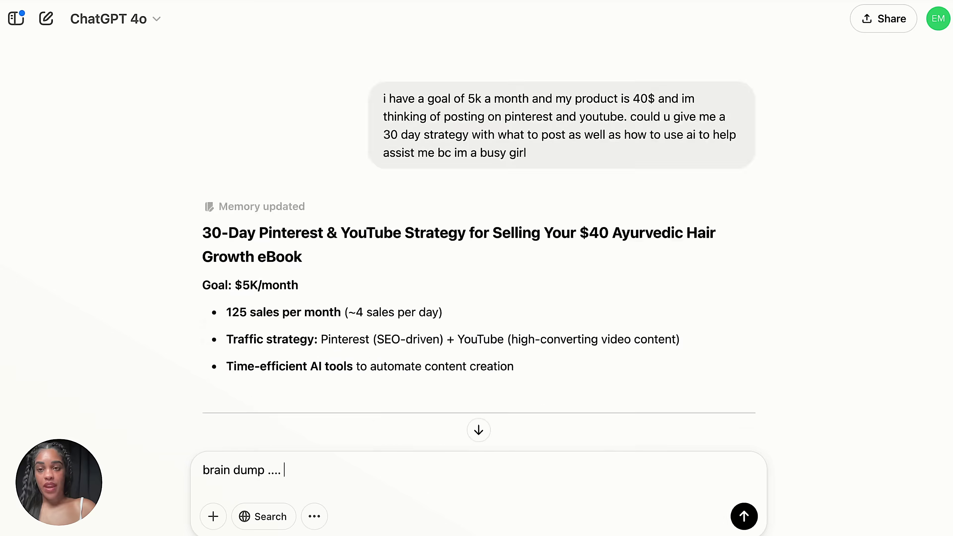
Step: In ChatGPT, review the 30-day Pinterest and YouTube strategy, highlighting its title and goal summary and reading on through the Pinterest section
scroll(389, 197, up, 1)
scroll(389, 198, down, 10)
scroll(389, 197, up, 6)
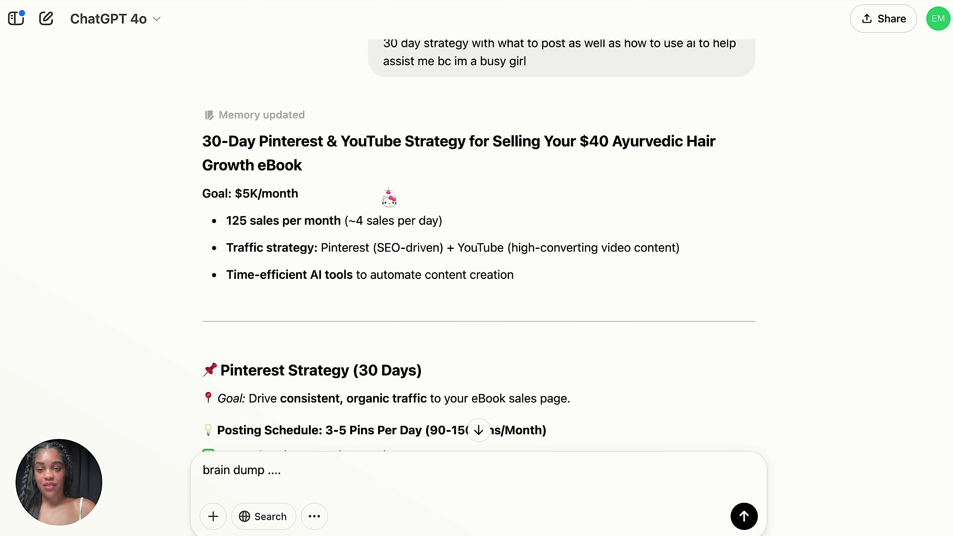
scroll(389, 197, up, 1)
drag(202, 175, 514, 314)
scroll(352, 243, down, 3)
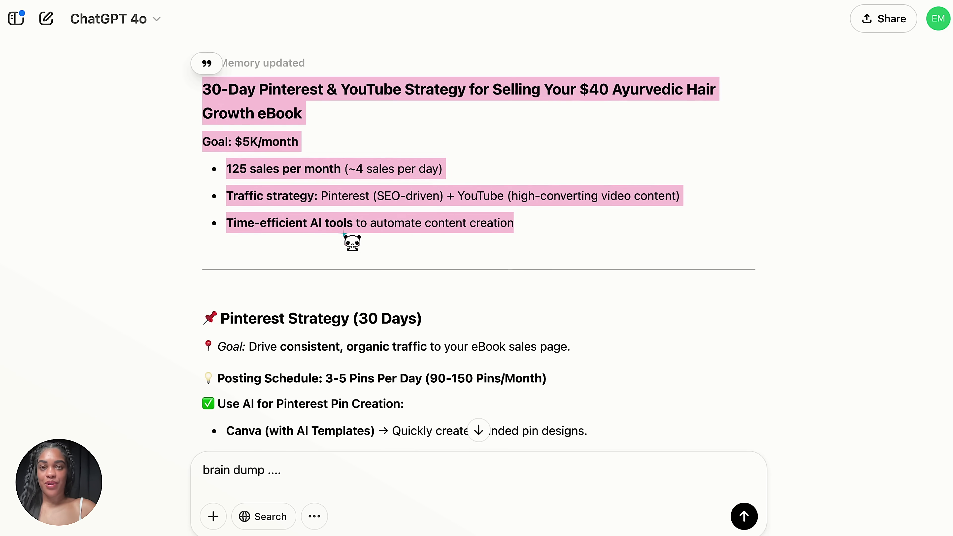
scroll(344, 234, down, 5)
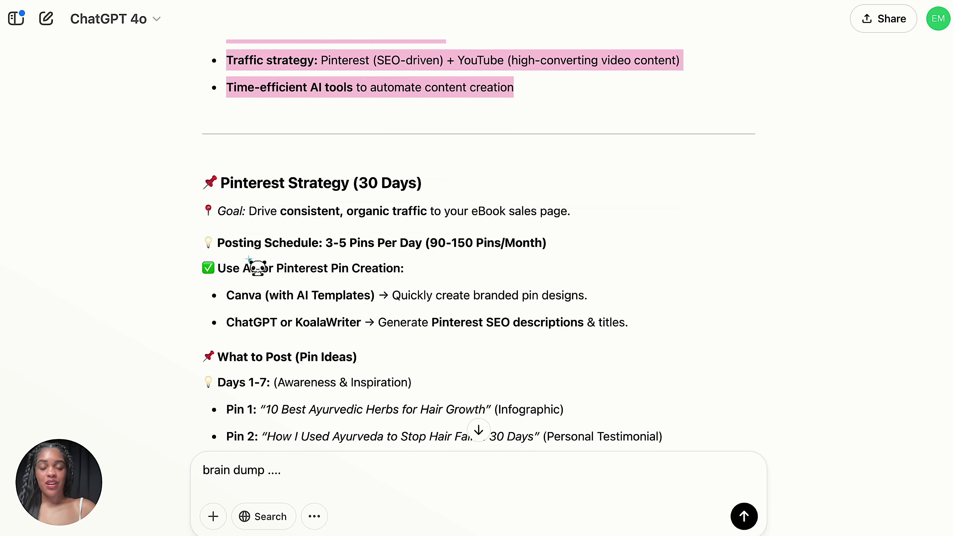